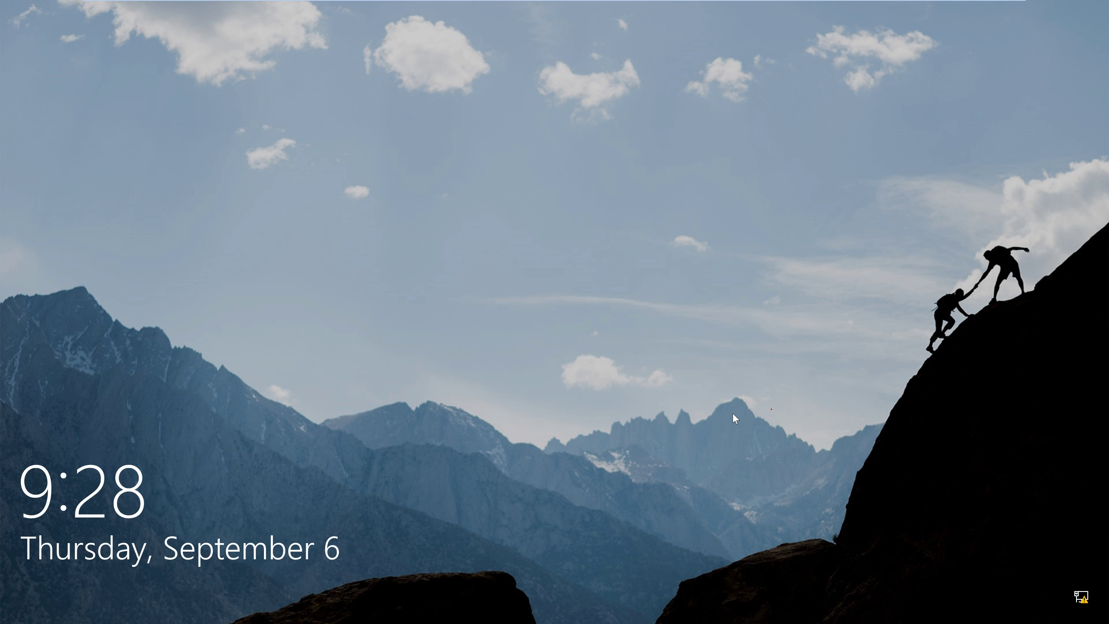
Sign in to Windows from the lock screen with the account password
left_click(708, 416)
type("•••••••")
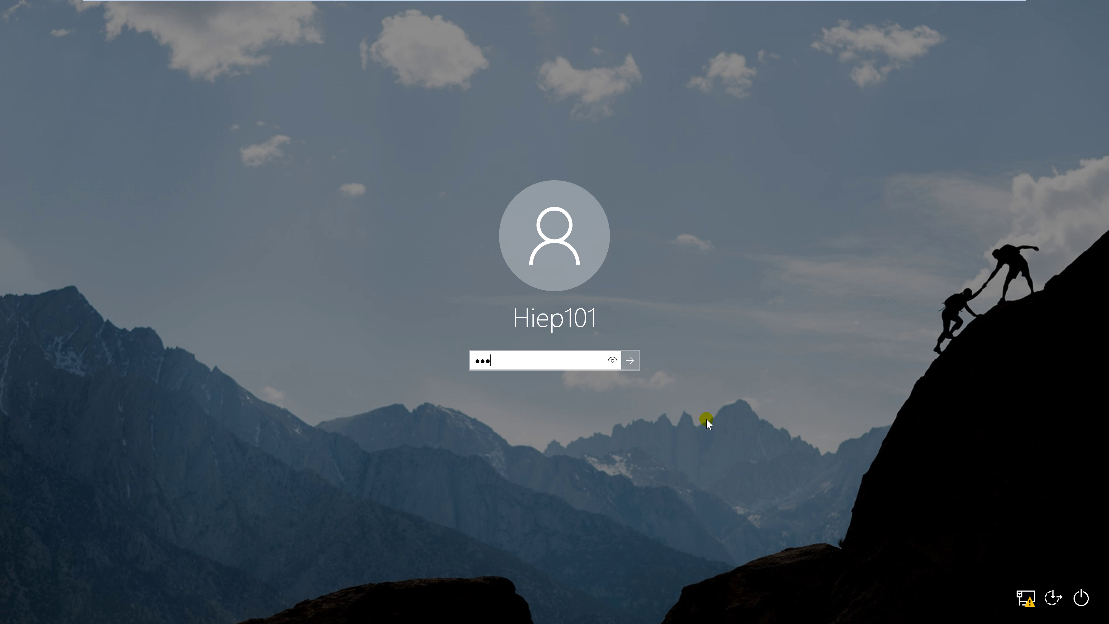
key("Return")
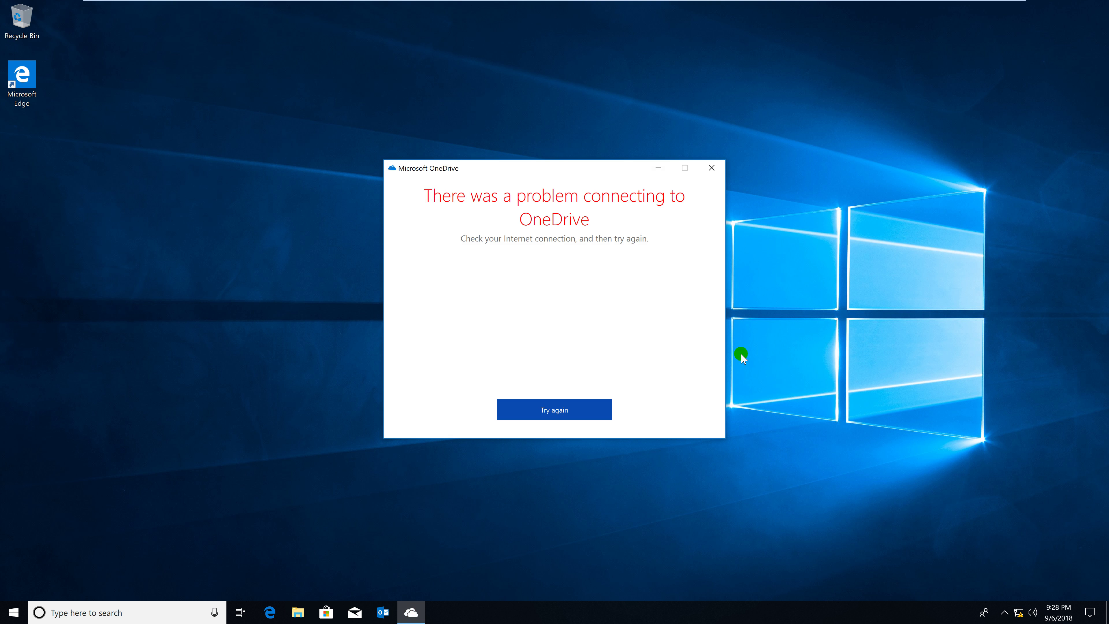
Close the Microsoft OneDrive window and refresh the desktop
left_click(716, 170)
right_click(613, 279)
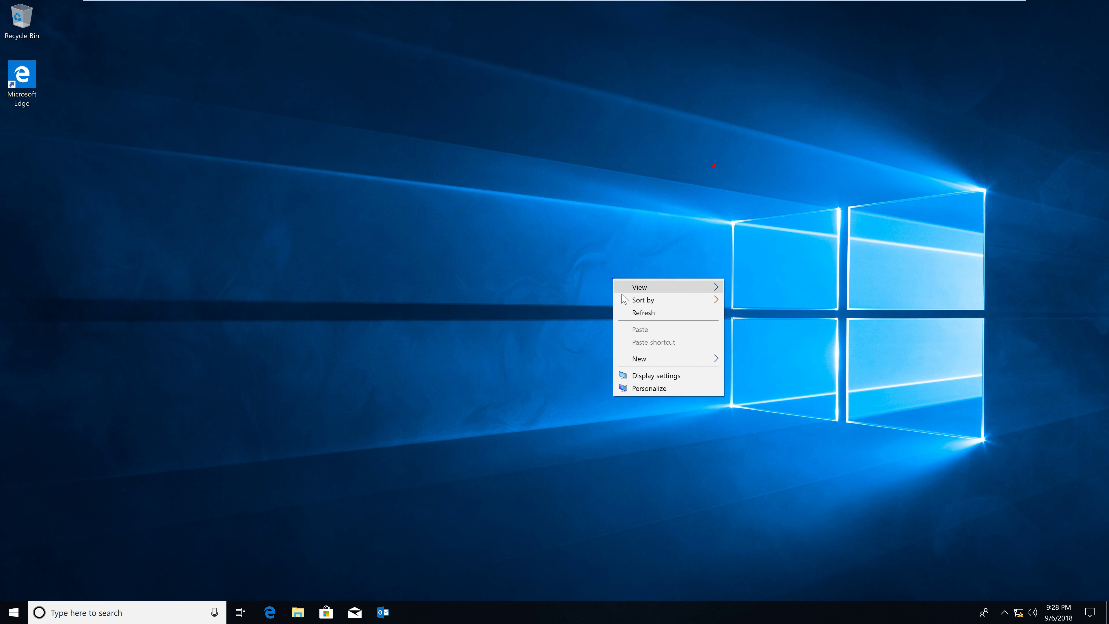
left_click(635, 312)
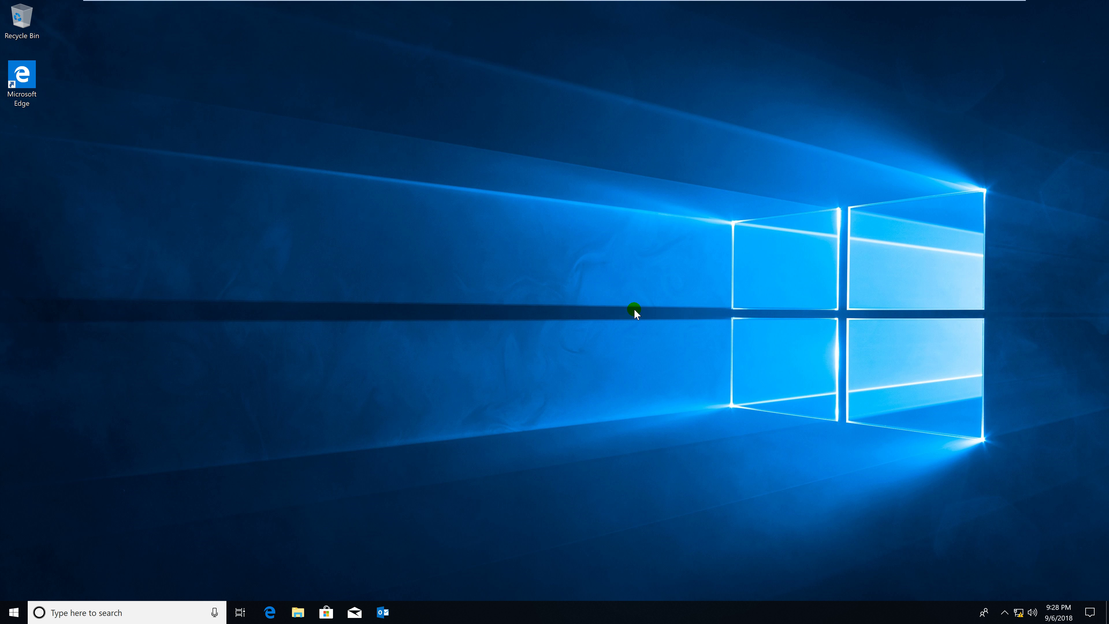
Open Remote Desktop Connection (mstsc) and start a connection to computer 10.0.0.1
key("super")
type("mstsc")
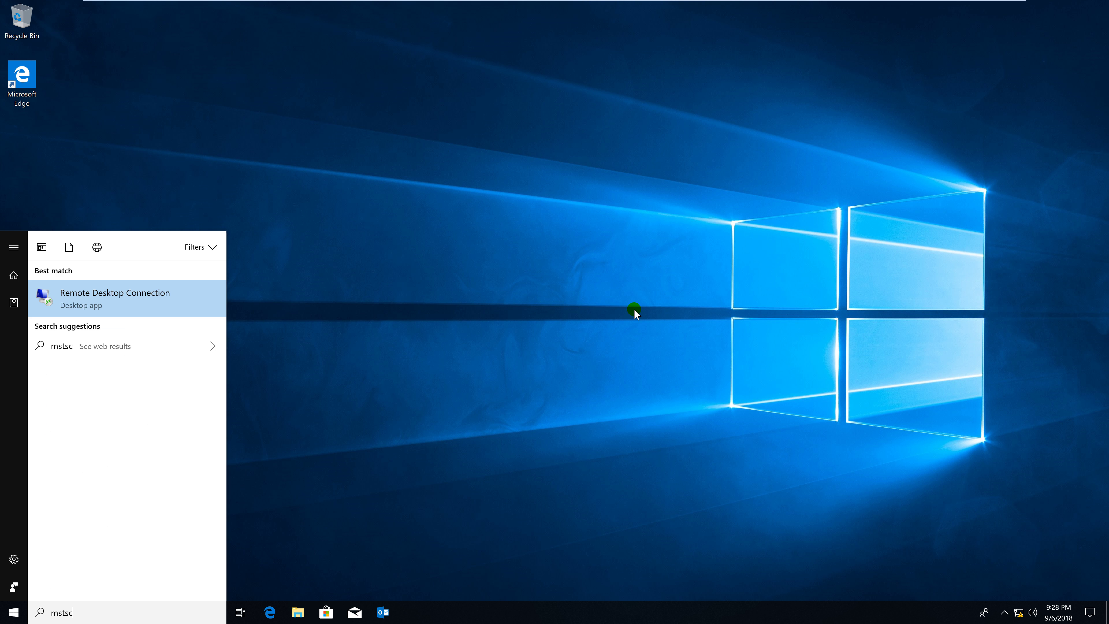
key("Return")
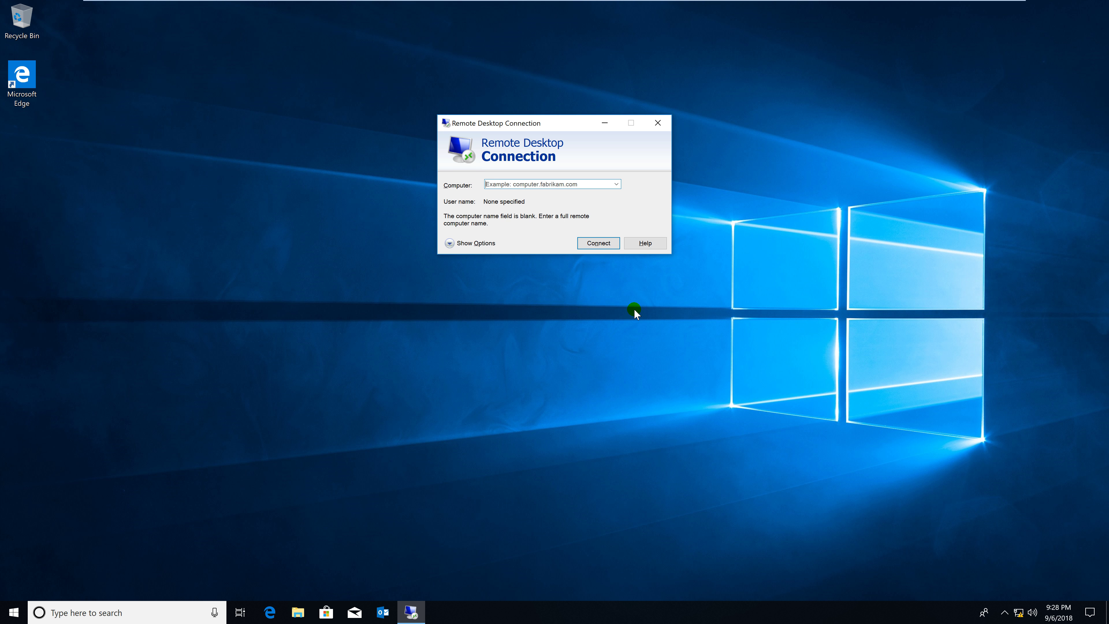
type("10.")
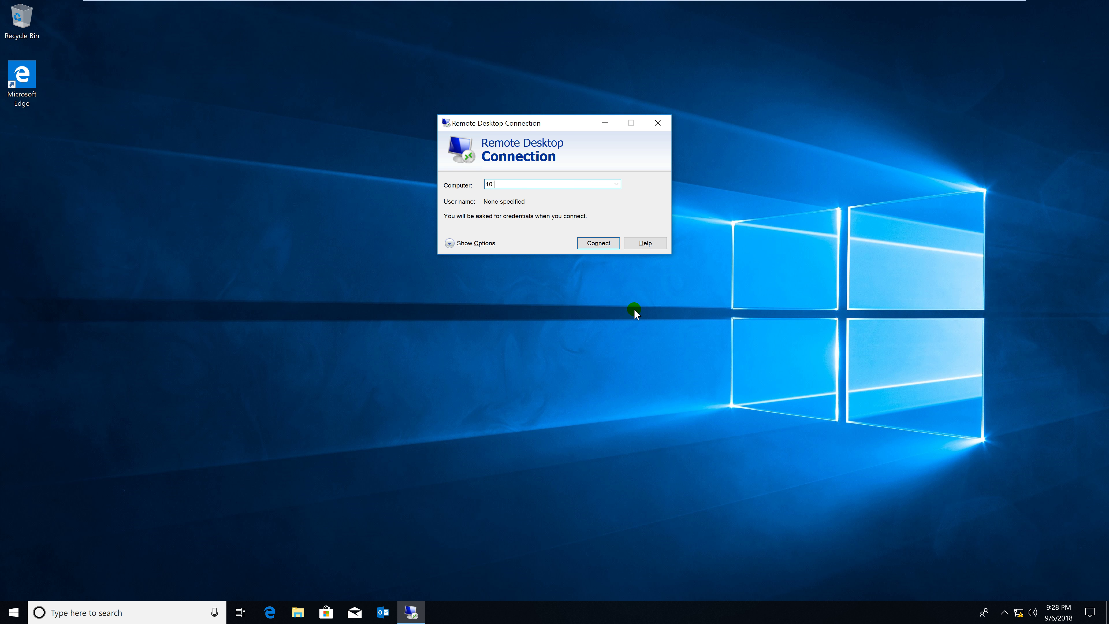
type("0.0.1")
key("Return")
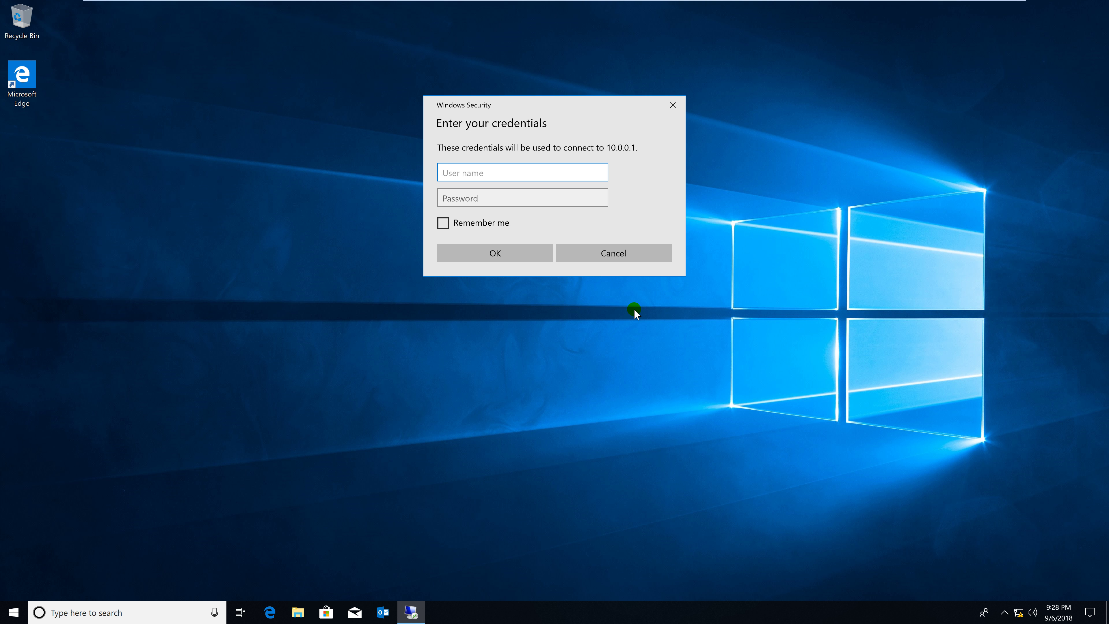
Try to log on to 10.0.0.1 as .\administrator with the account password, and close Remote Desktop Connection
type(".\\administrator")
key("Tab")
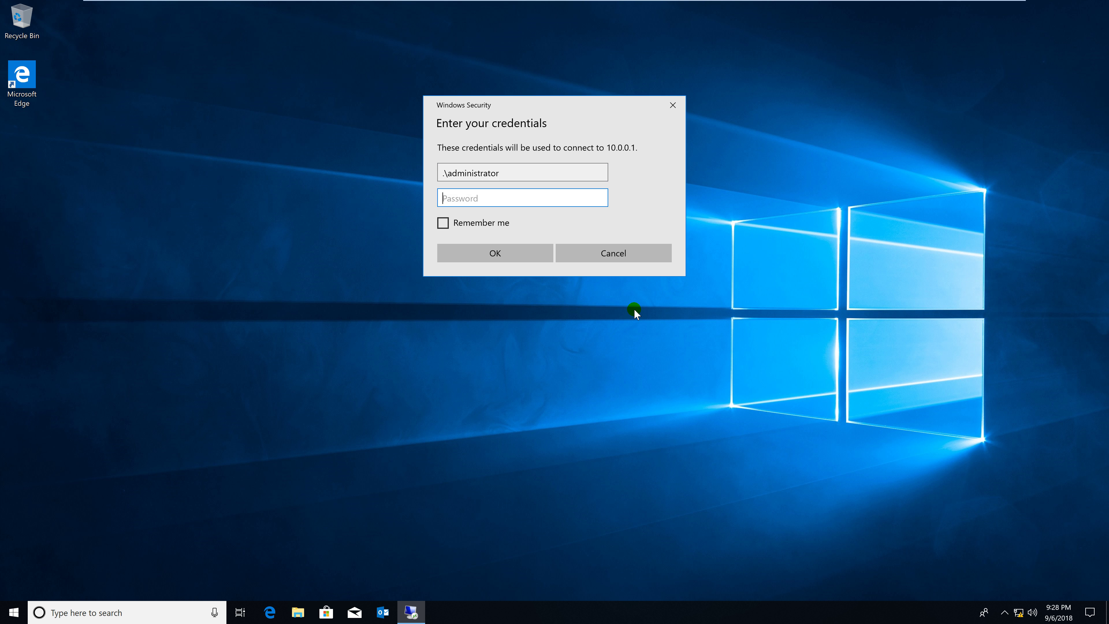
type("•••••••")
key("Return")
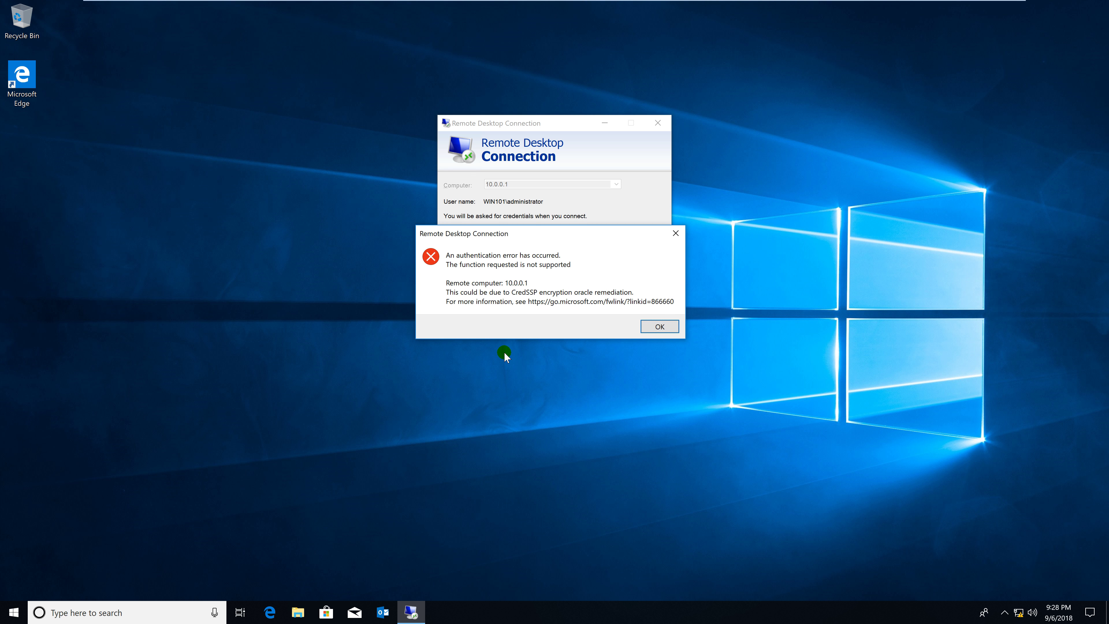
left_click(644, 330)
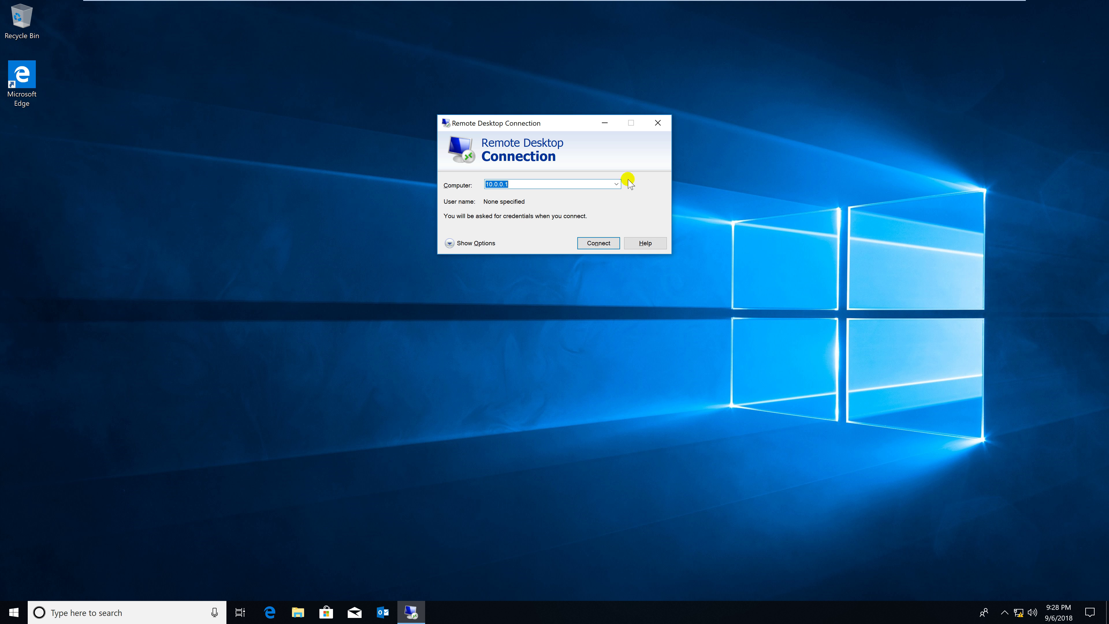
left_click(657, 123)
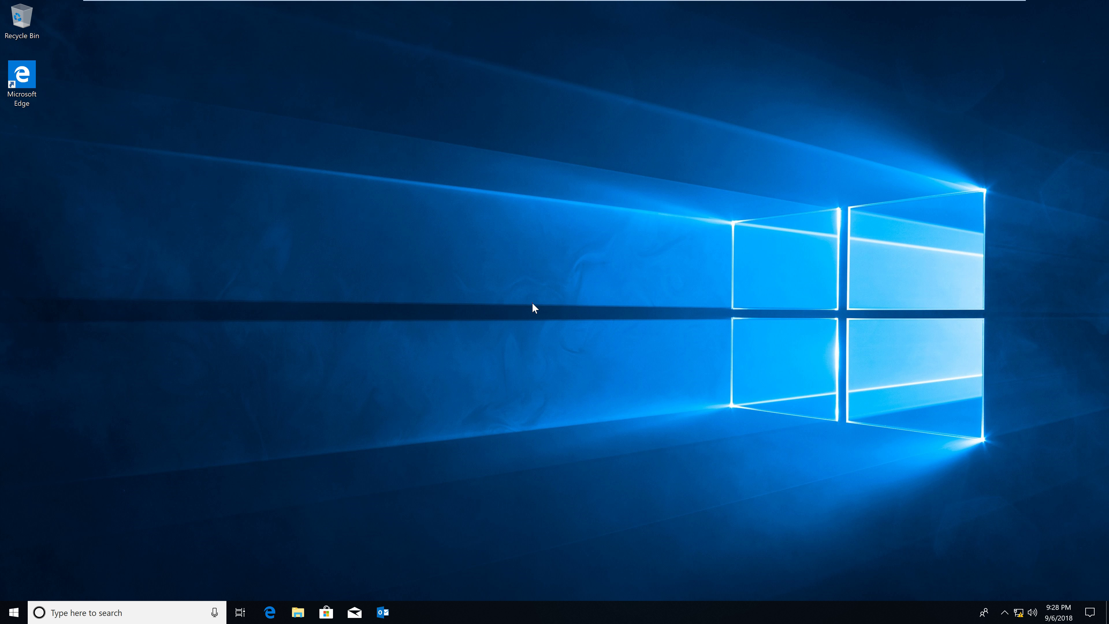
Launch Registry Editor (regedit), allow it to make changes to the device, and maximize its window
key("super")
type("r")
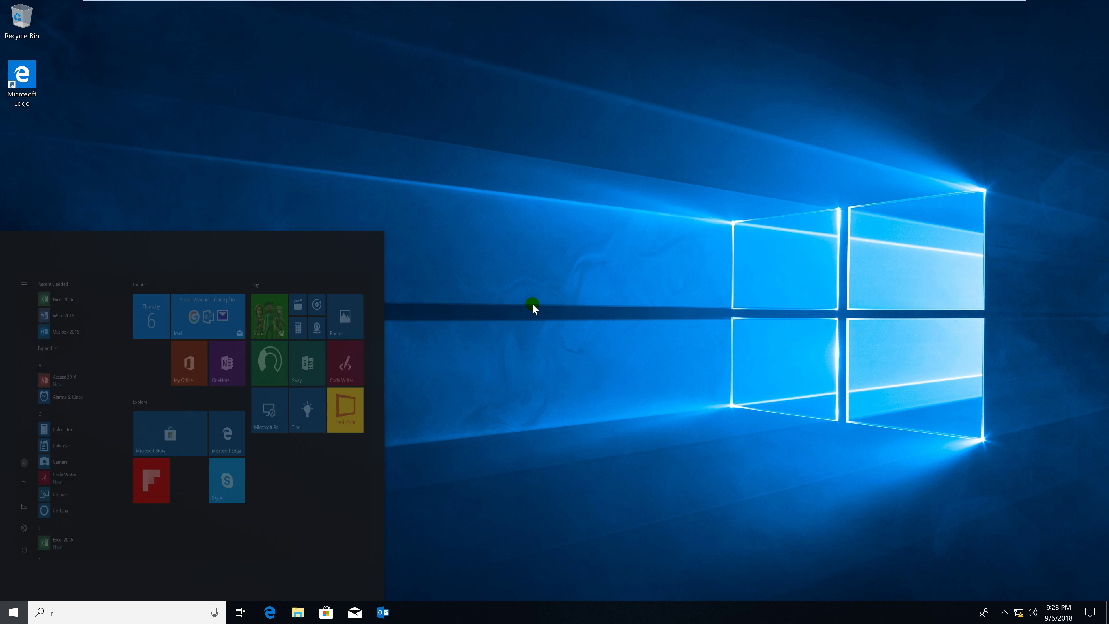
type("egedit")
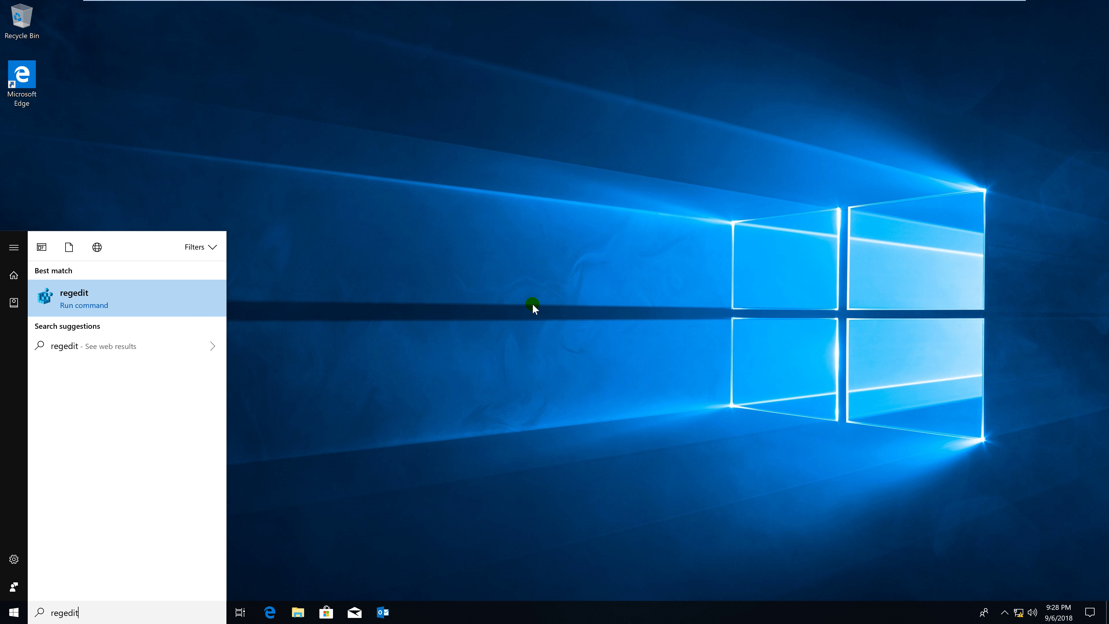
key("Return")
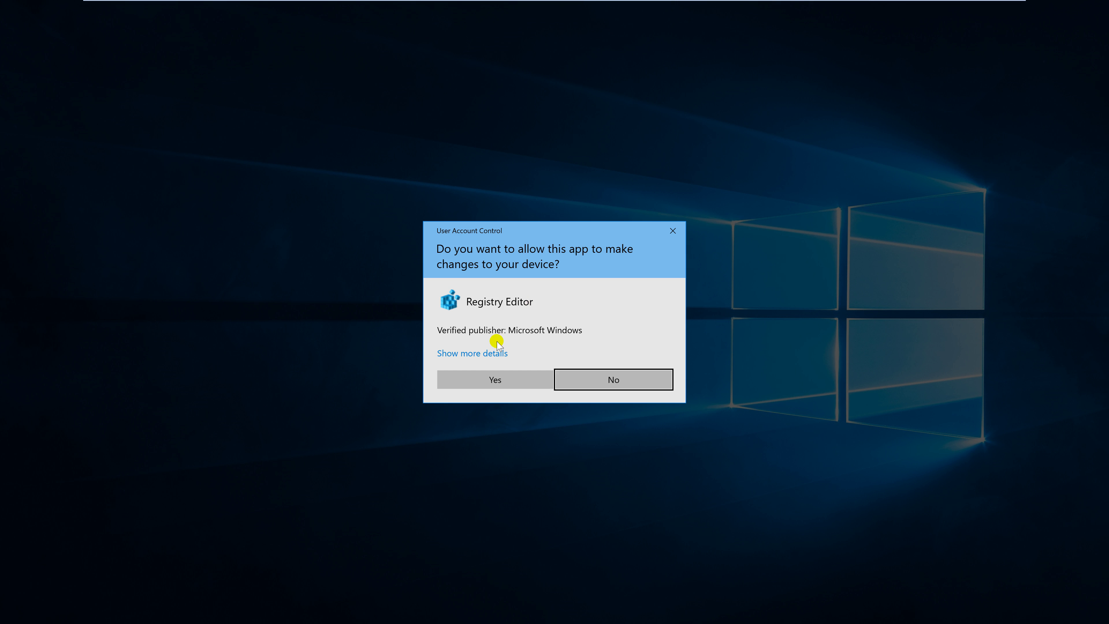
left_click(489, 377)
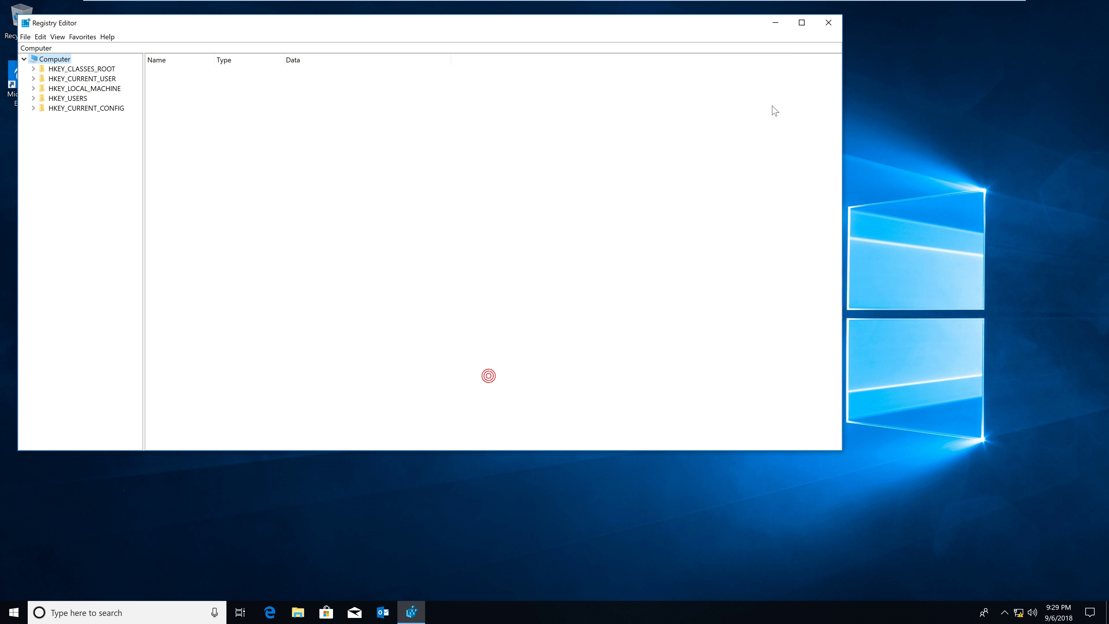
left_click(798, 24)
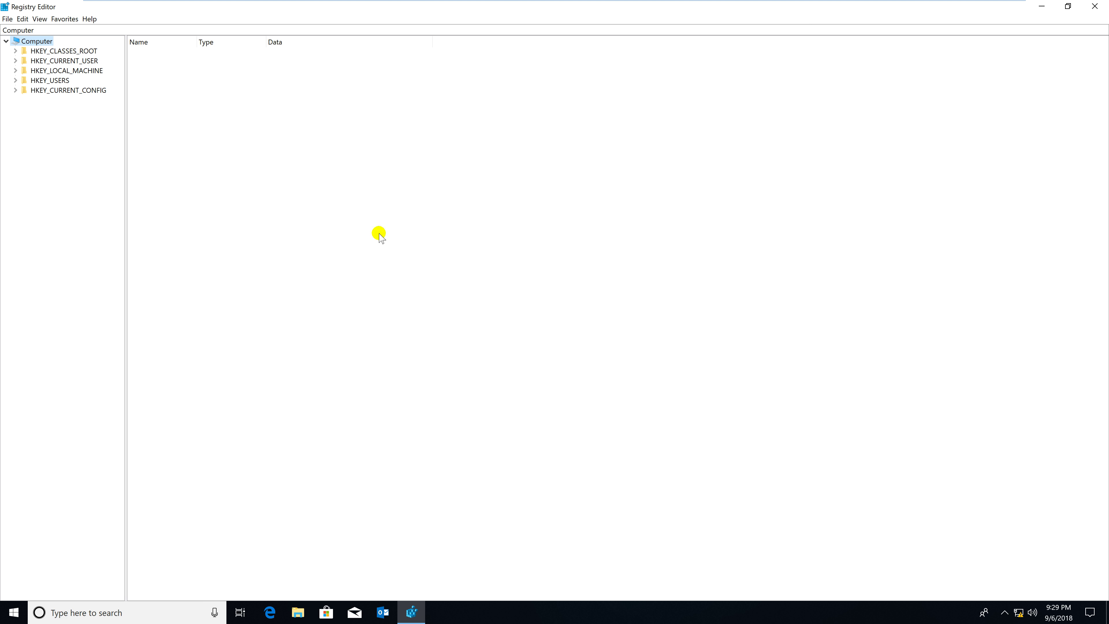
Expand the registry key HKEY_LOCAL_MACHINE\SOFTWARE\Microsoft and widen the key tree so full key names fit
double_click(95, 72)
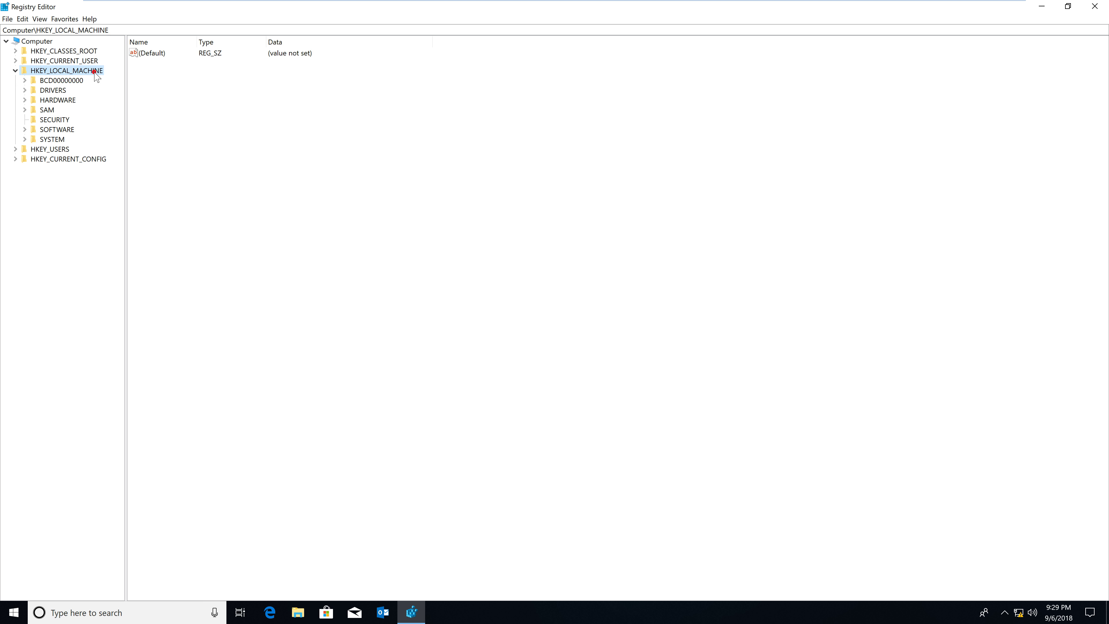
double_click(57, 130)
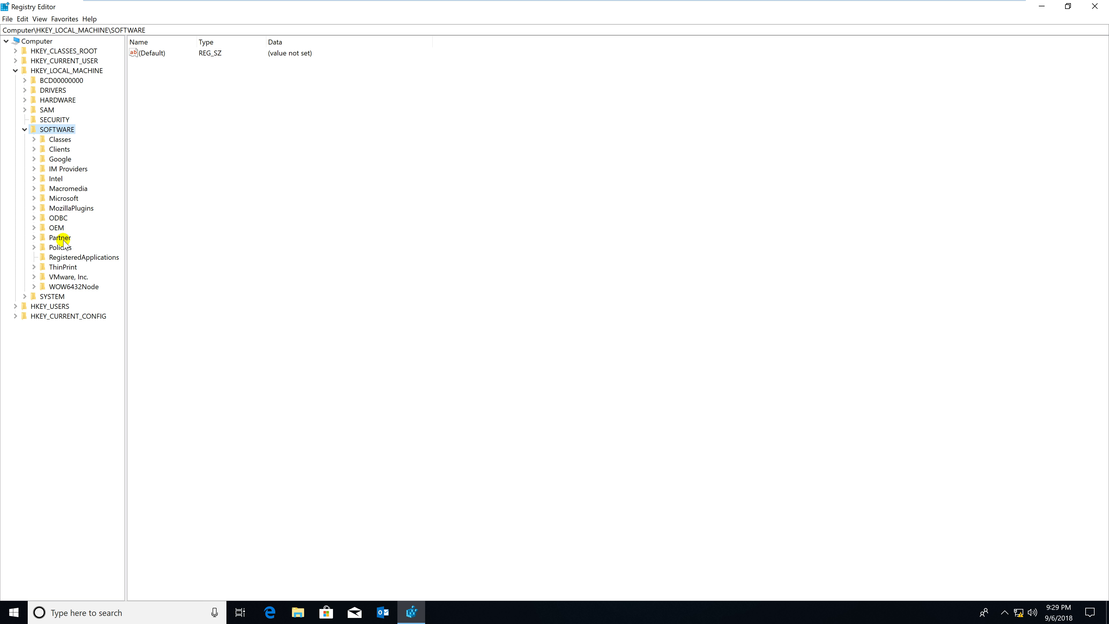
double_click(63, 199)
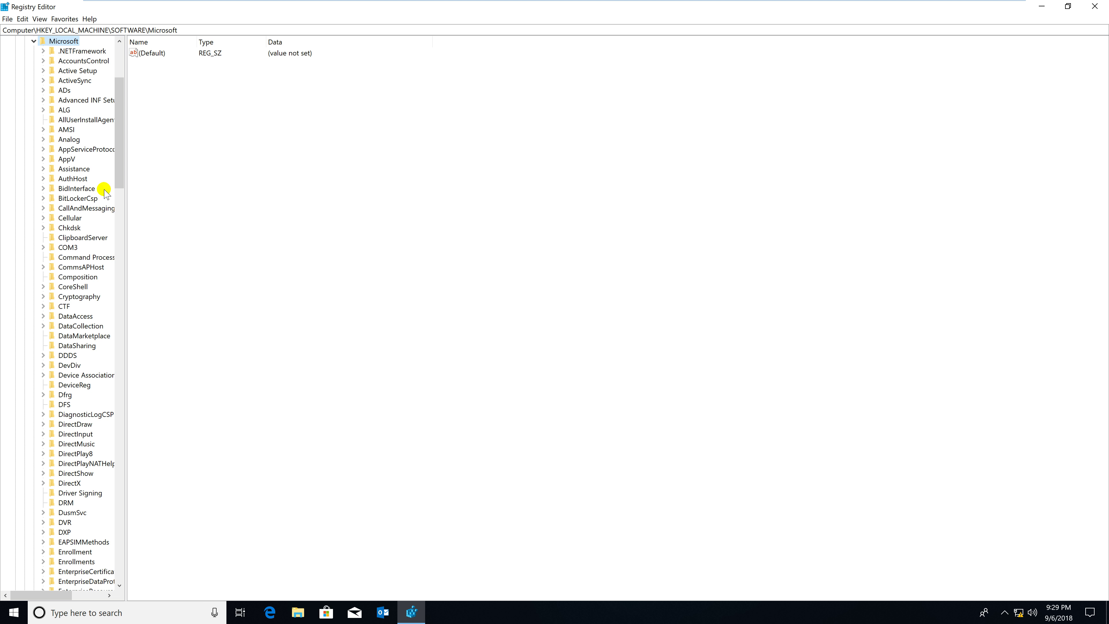
left_click_drag(124, 194, 232, 193)
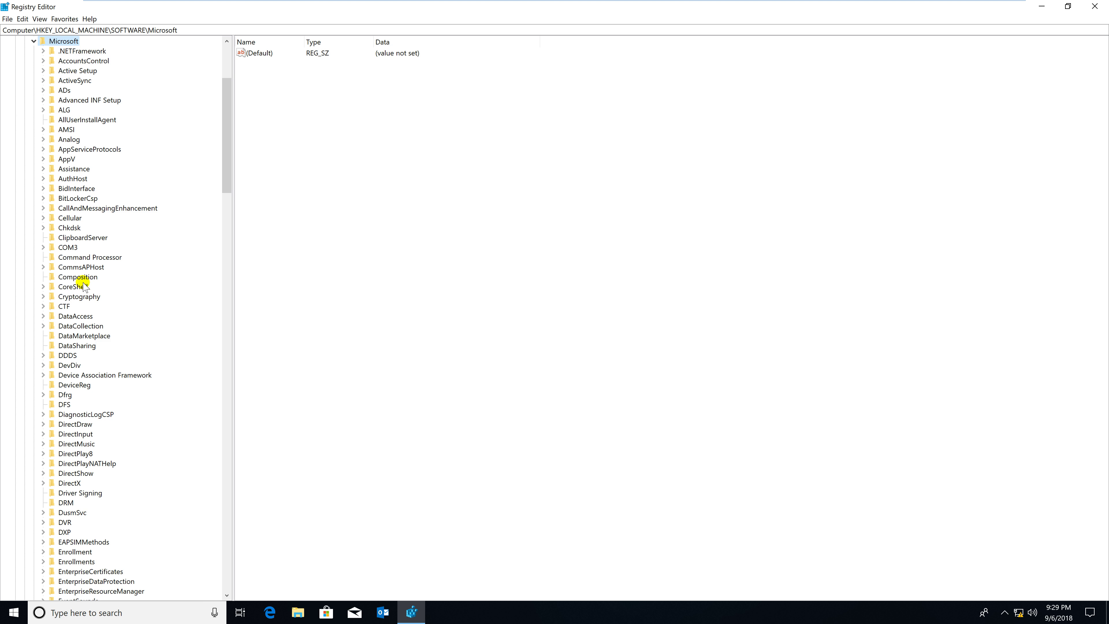
Expand the Windows key under Microsoft and its CurrentVersion subkey
scroll(112, 437, "down", 14)
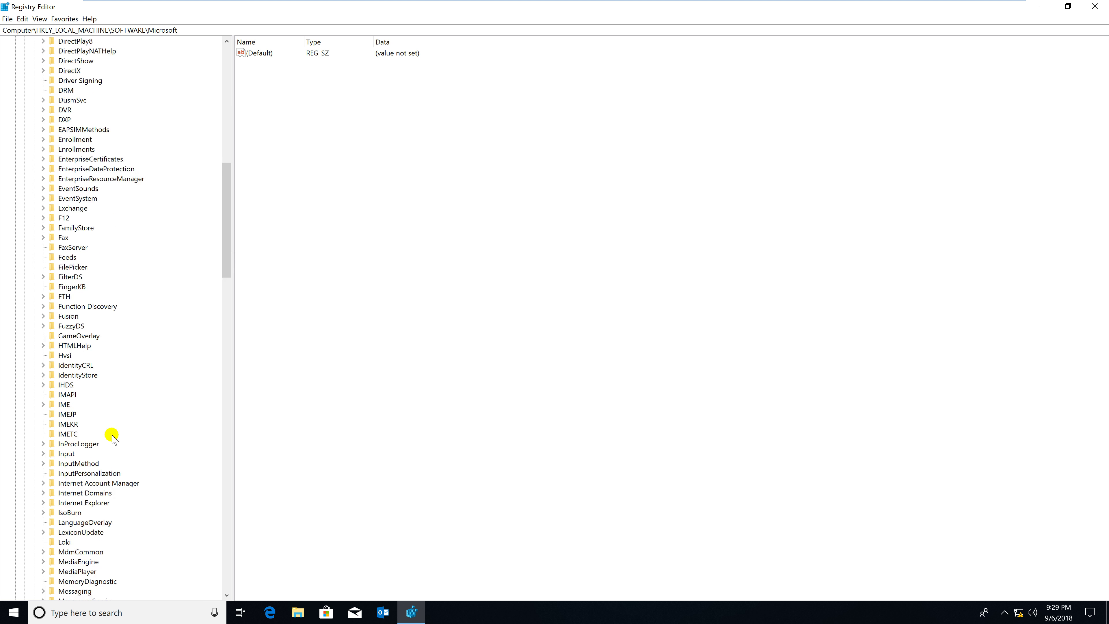
scroll(112, 437, "down", 20)
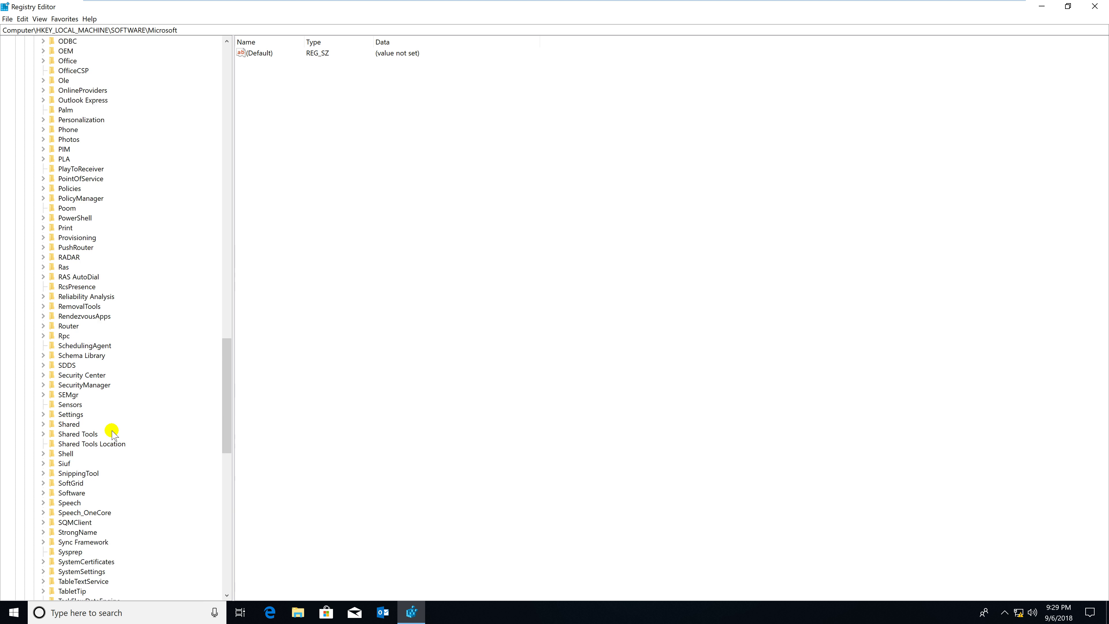
scroll(112, 434, "down", 15)
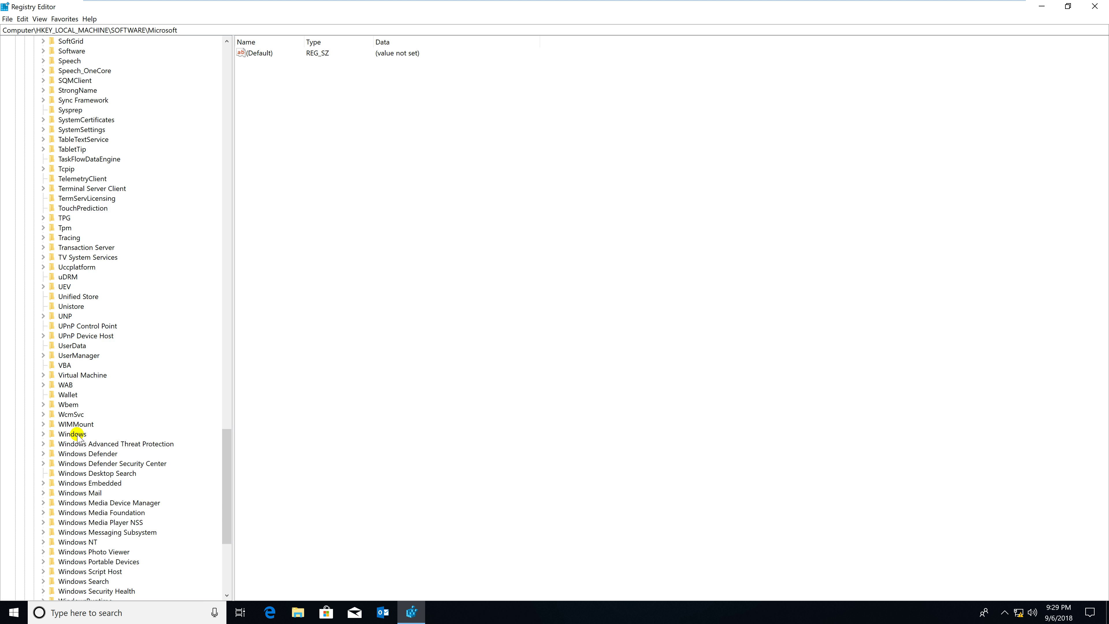
double_click(76, 434)
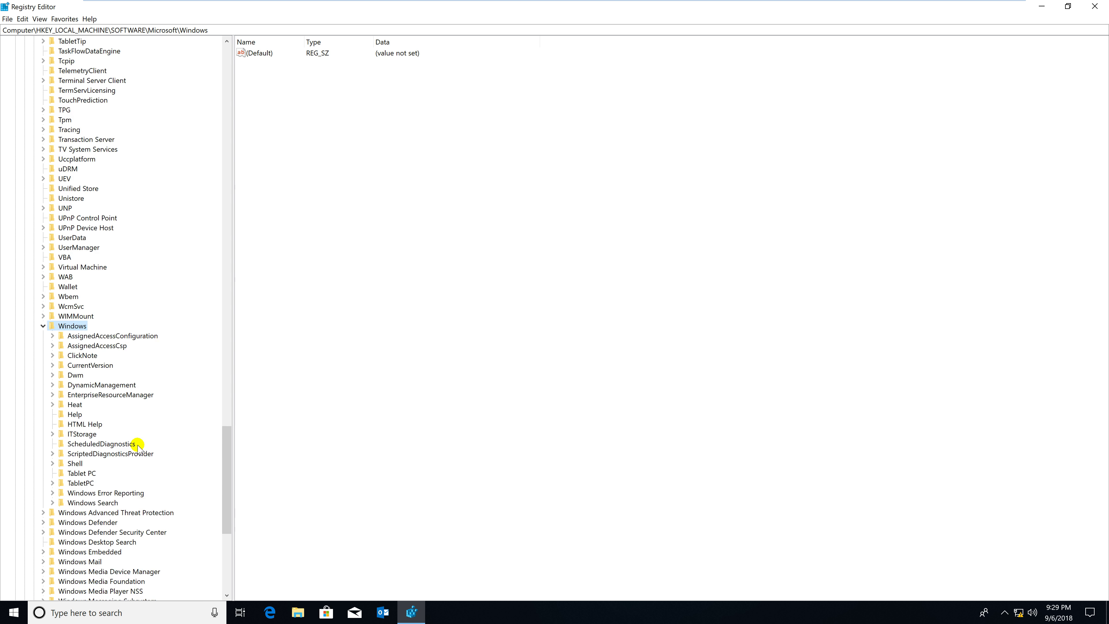
double_click(95, 336)
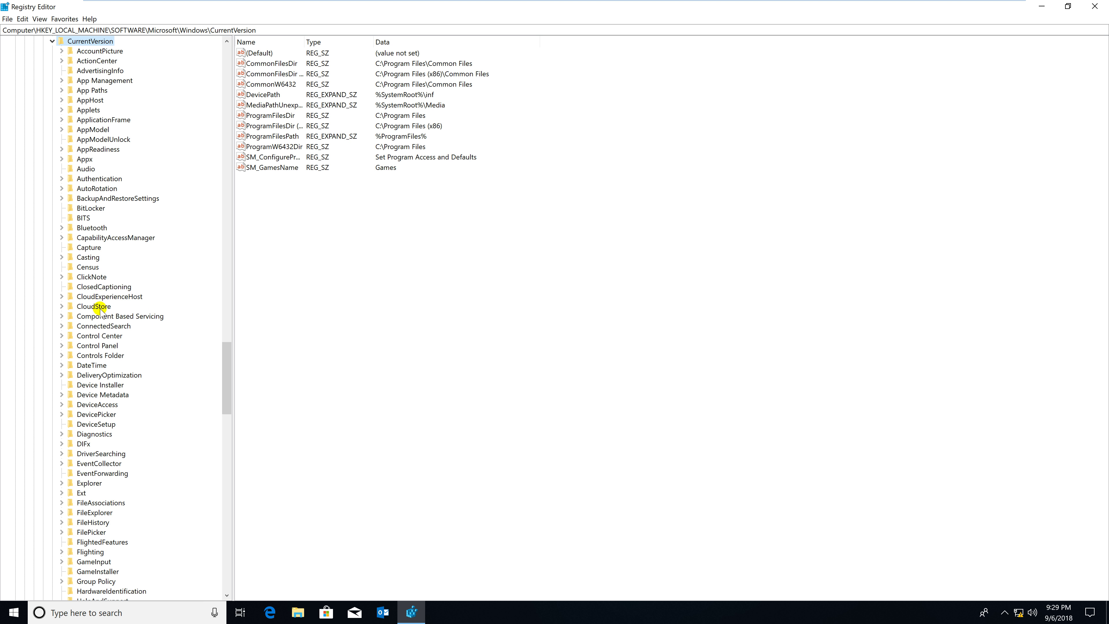
Expand the Policies key under CurrentVersion and open its System subkey
scroll(110, 341, "down", 3)
scroll(110, 341, "down", 13)
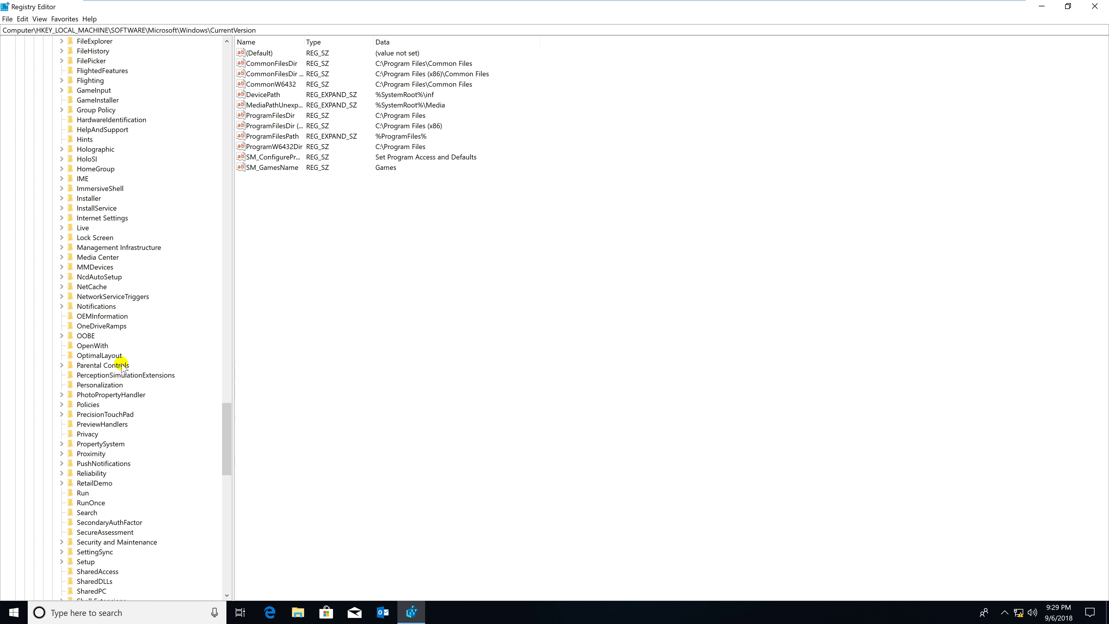
double_click(90, 405)
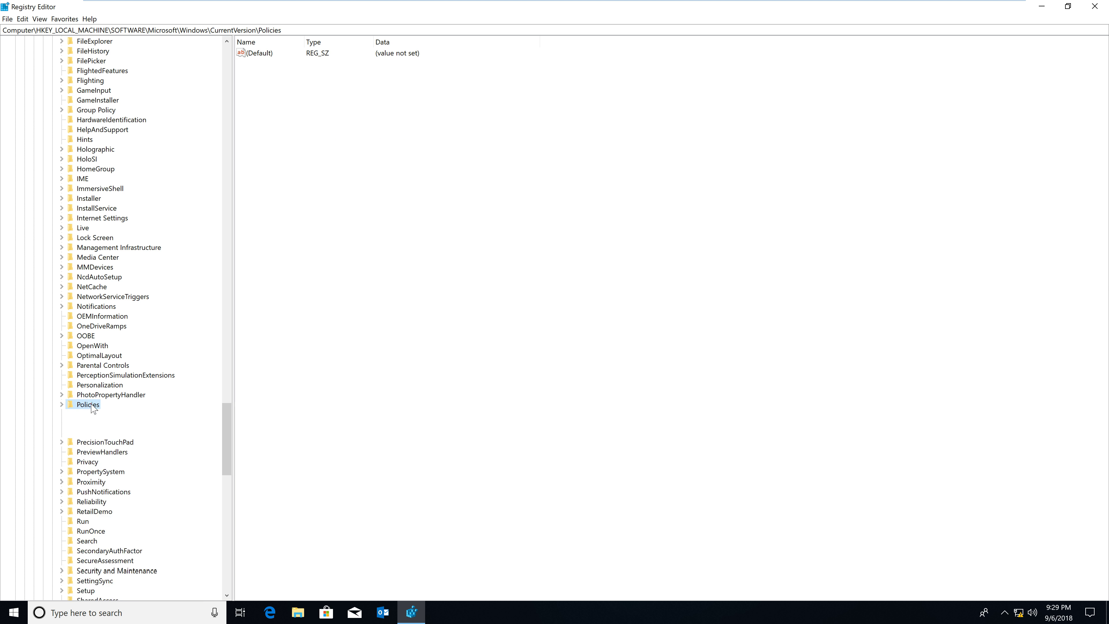
left_click(161, 403)
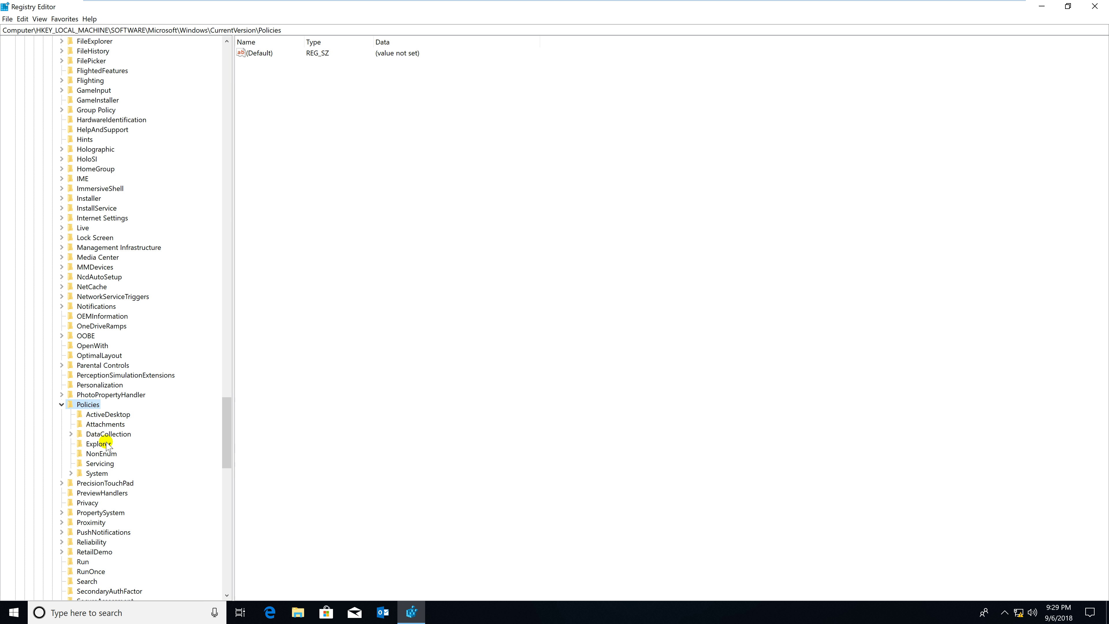
double_click(99, 473)
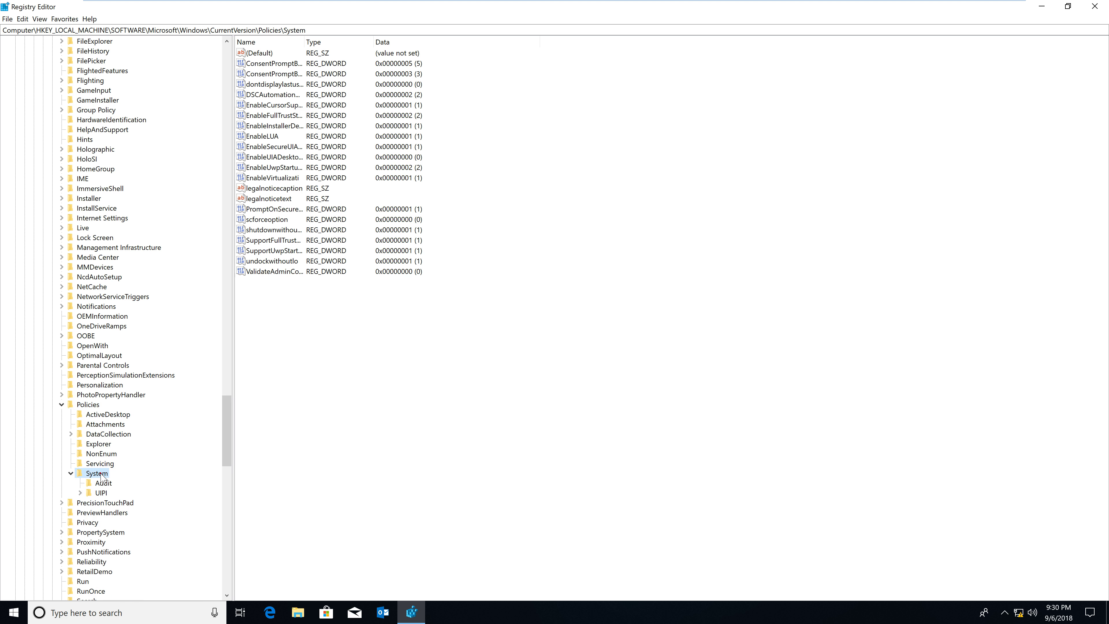
Create a new key named Parameters under Policies\System
right_click(100, 475)
left_click(140, 491)
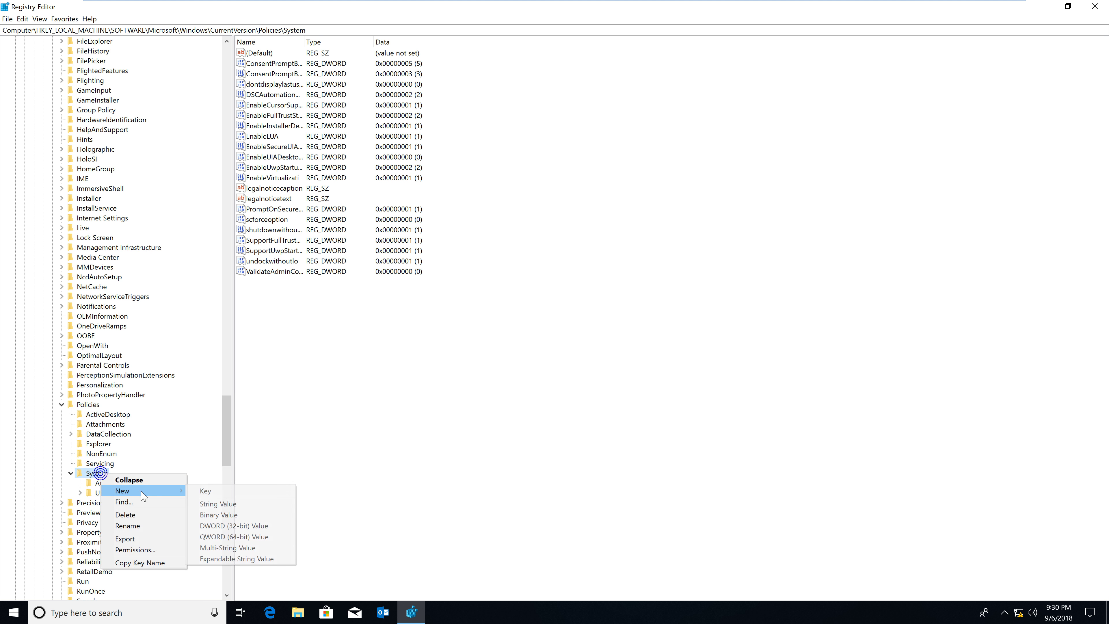
left_click(243, 497)
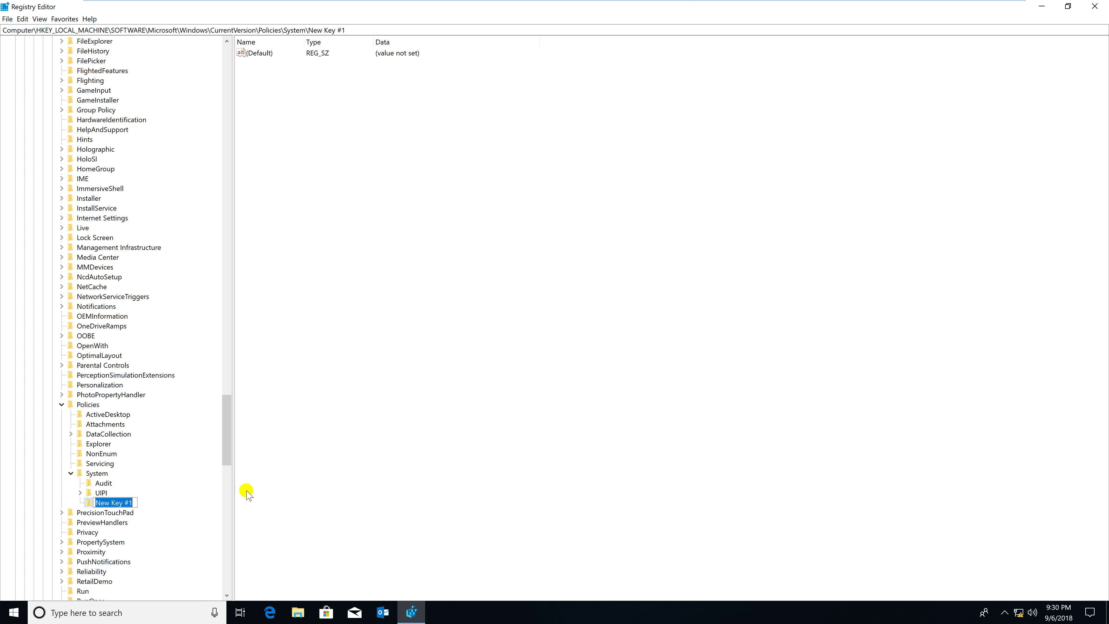
type("Parametera")
key("BackSpace")
type("s")
left_click(247, 492)
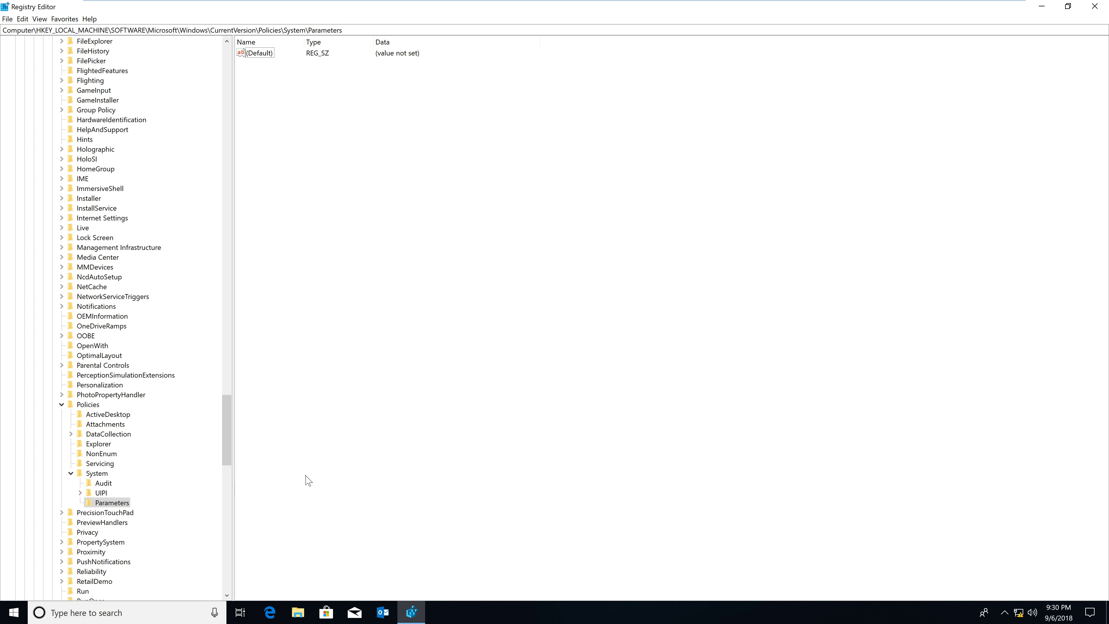
right_click(337, 341)
mouse_move(365, 344)
left_click(432, 344)
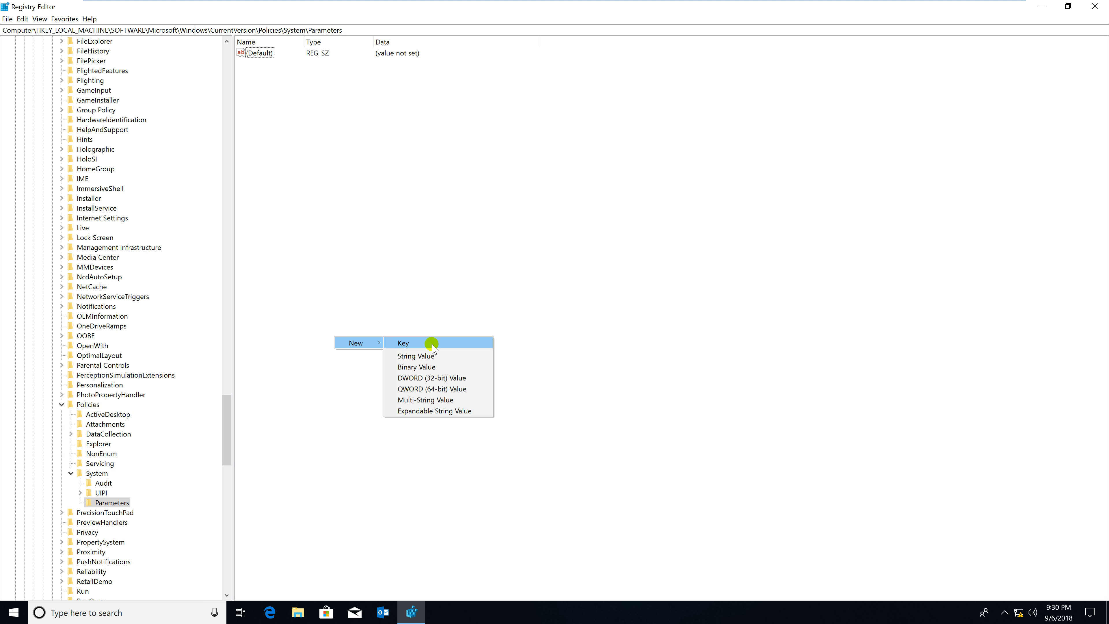
left_click_drag(432, 344, 166, 488)
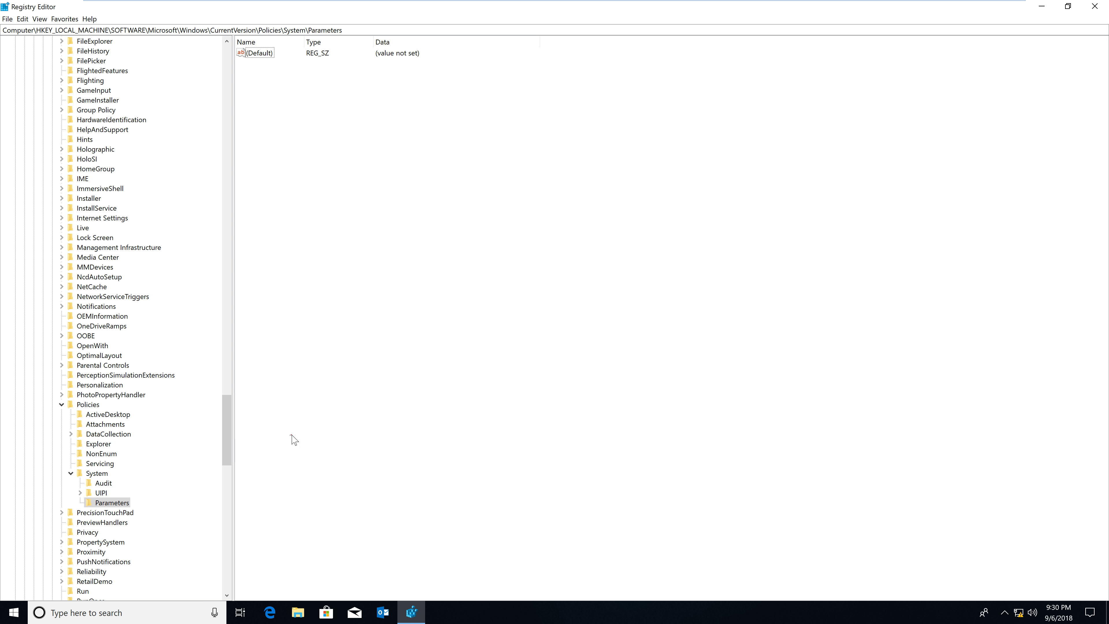
Delete the misplaced Parameters key directly under Policies\System
right_click(124, 503)
left_click(148, 545)
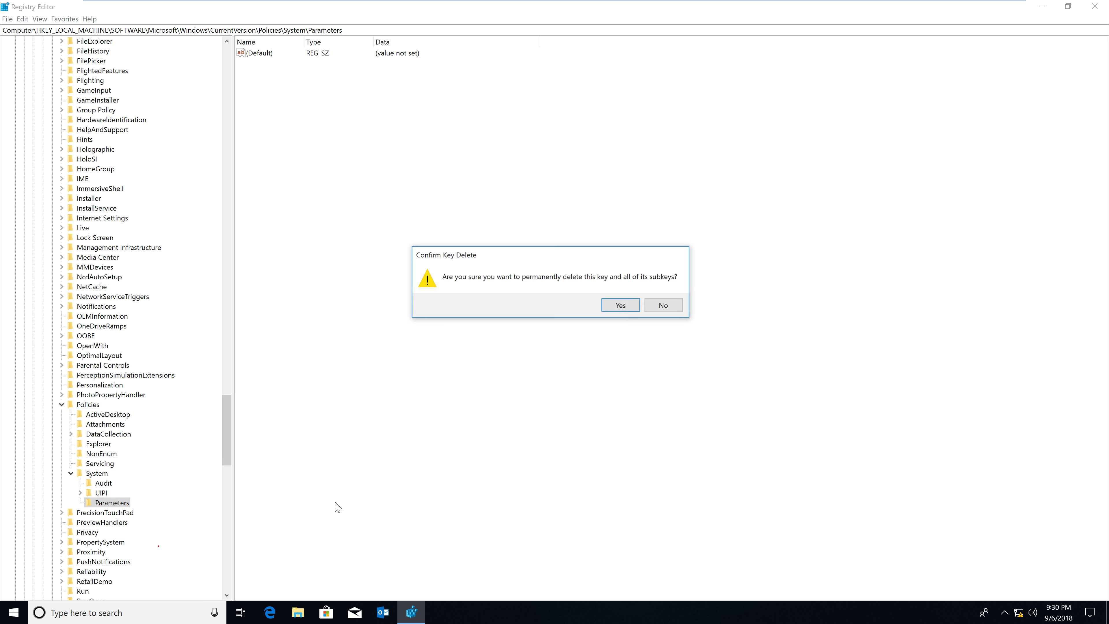
left_click(609, 309)
Create a new key named CredSSP under Policies\System
left_click(97, 473)
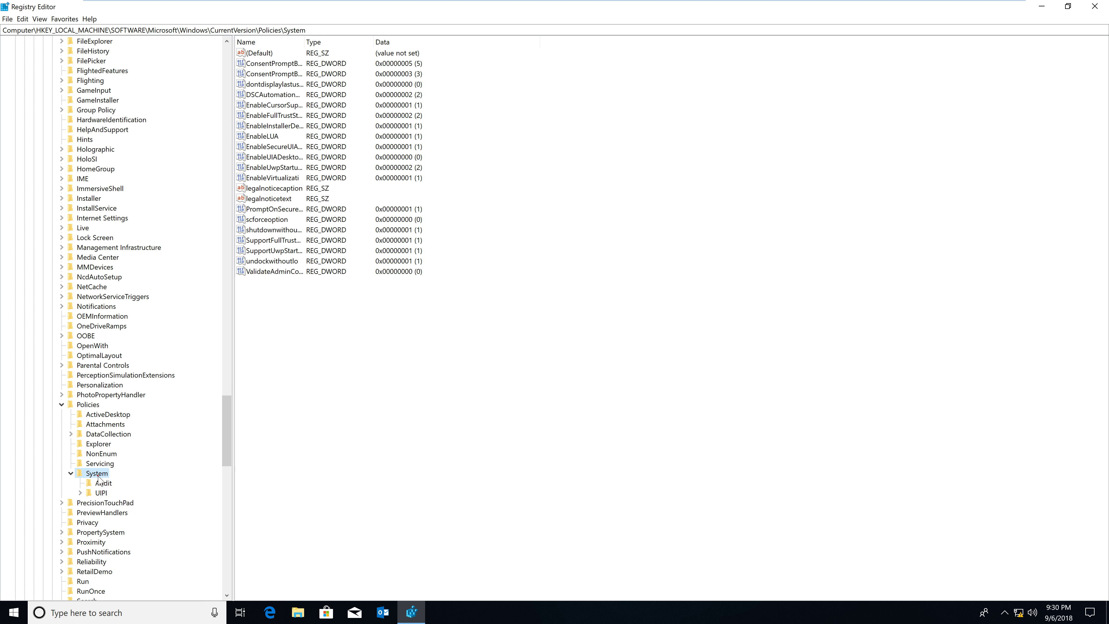
right_click(100, 478)
mouse_move(131, 494)
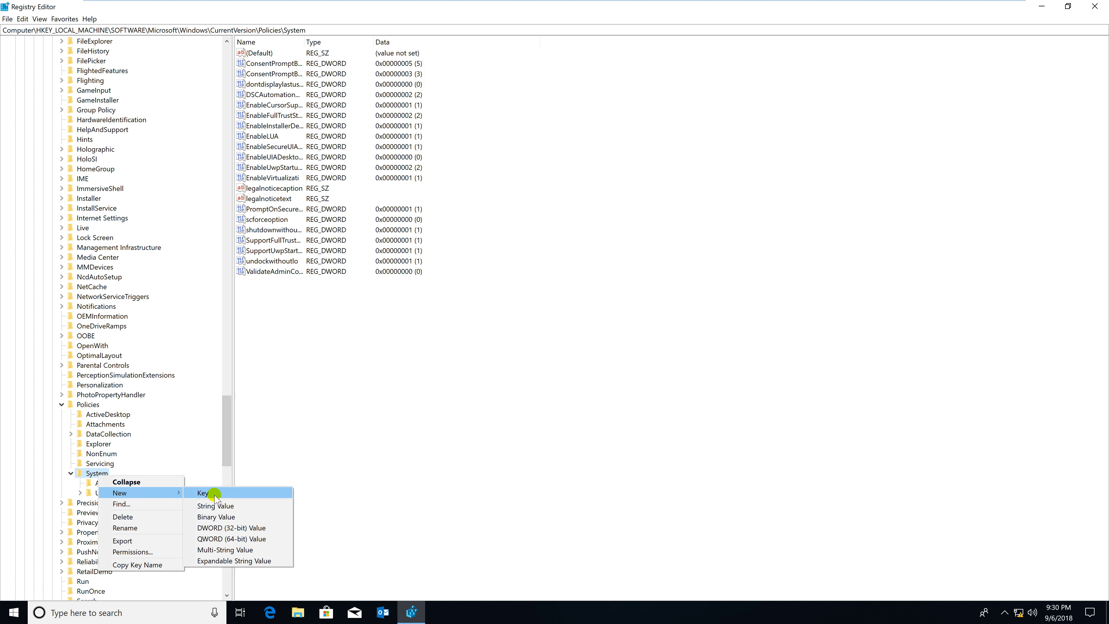
left_click(185, 495)
left_click(261, 487)
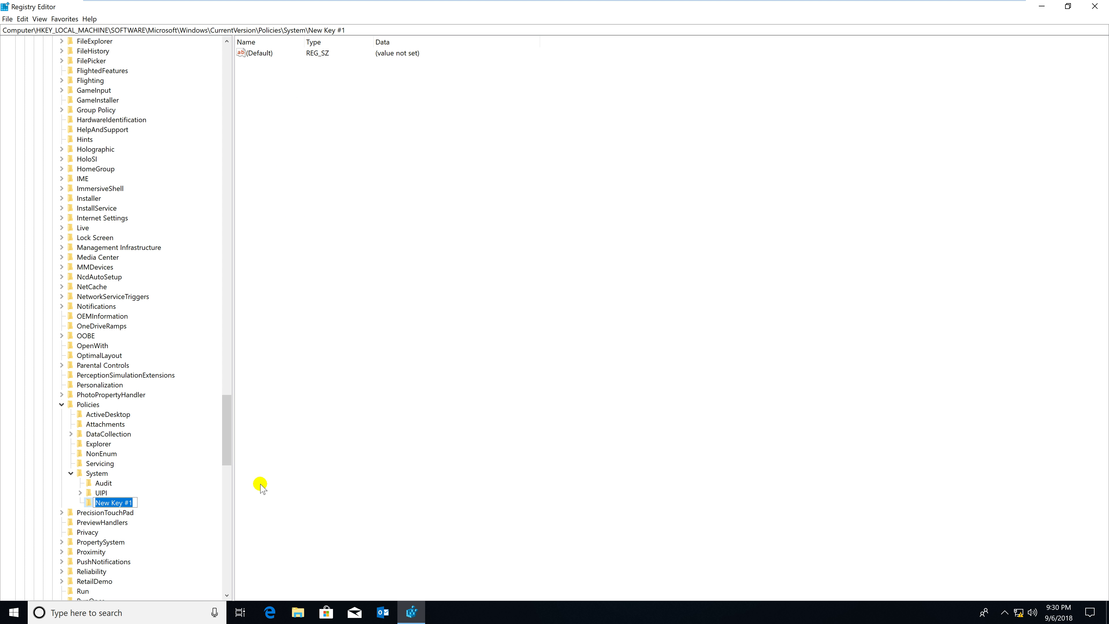
type("CredSSP")
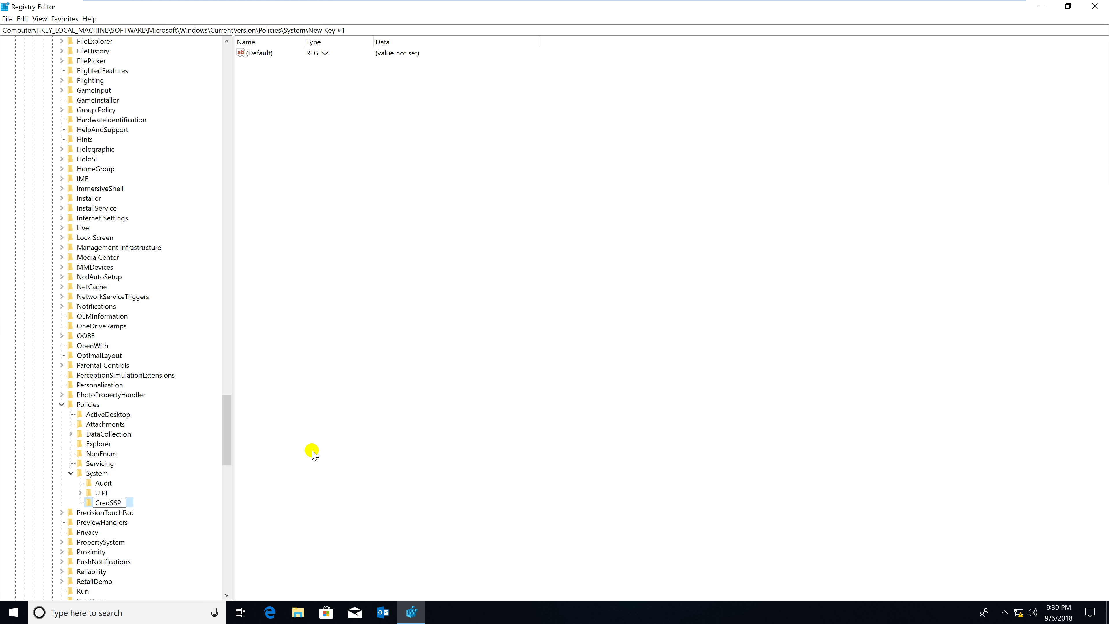
key("Return")
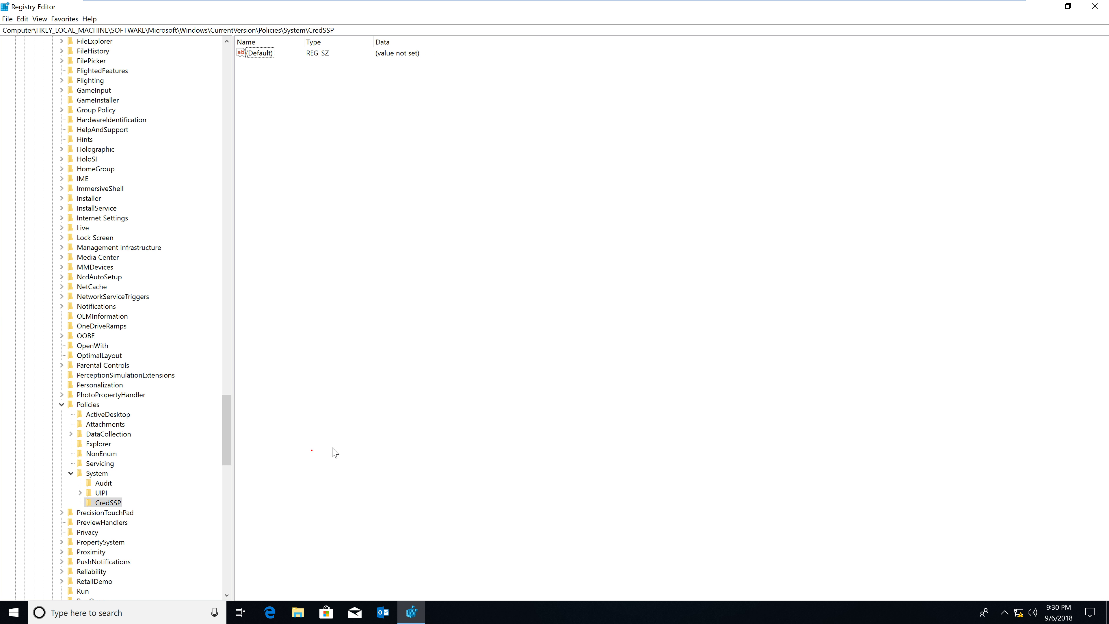
Create a subkey named Parameters inside the CredSSP key
right_click(305, 304)
mouse_move(337, 310)
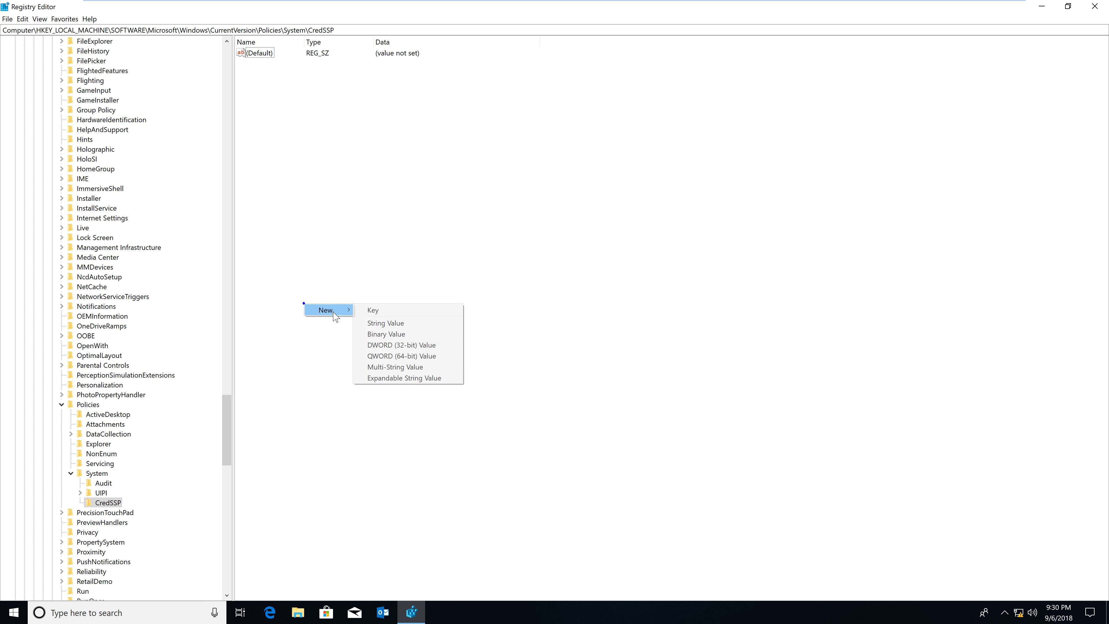
left_click(431, 313)
type("P")
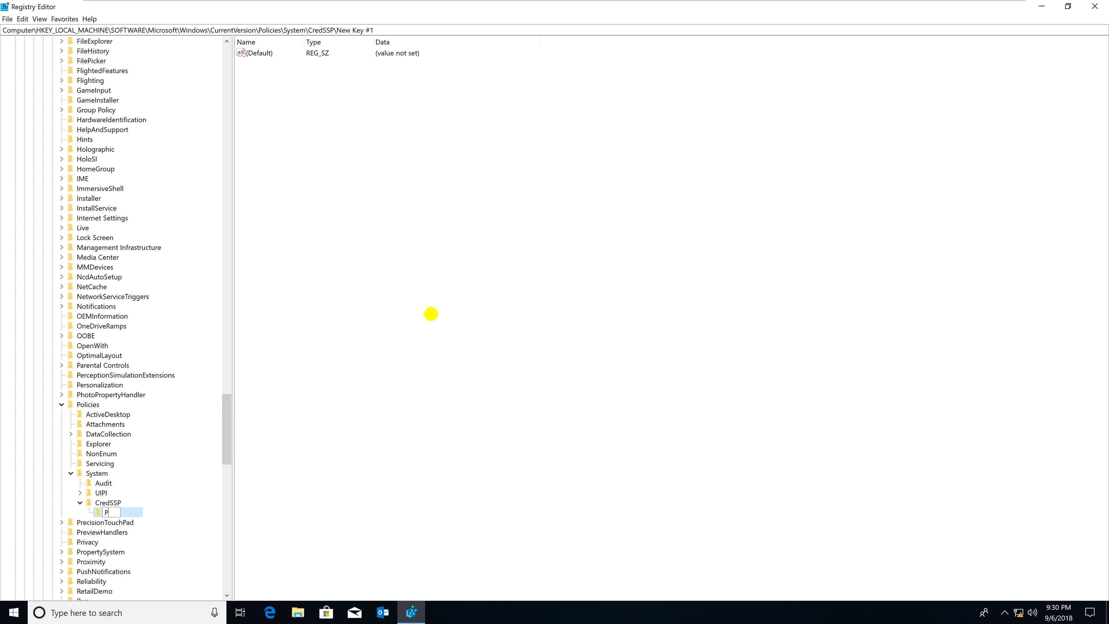
type("arameters")
left_click(431, 316)
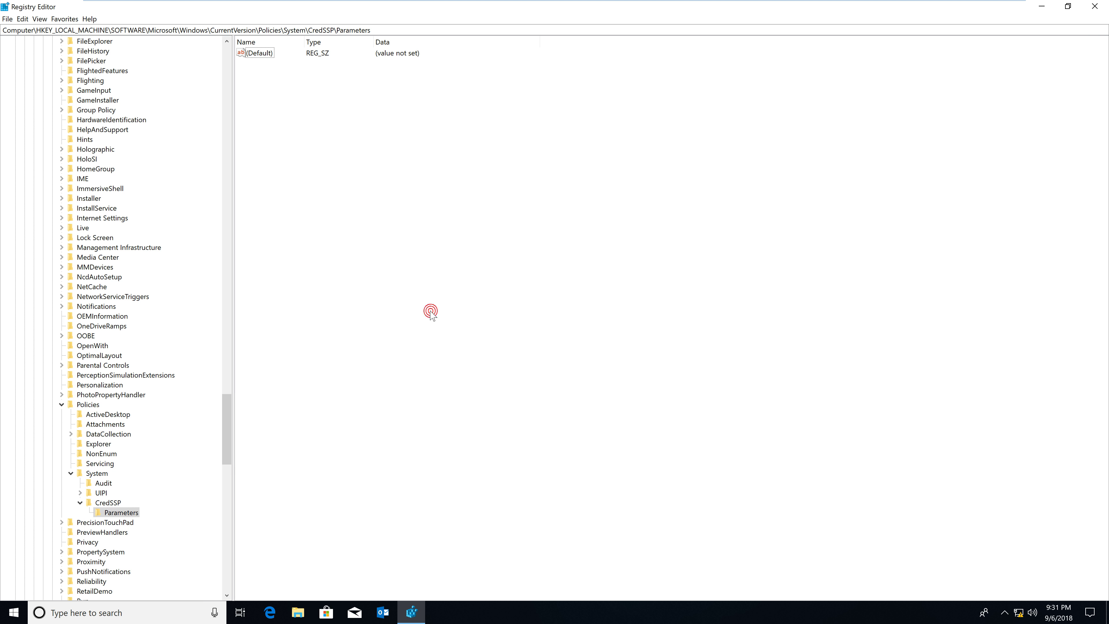
Add a DWORD (32-bit) value named AllowEncryptionOracle to the CredSSP\Parameters key
right_click(432, 316)
mouse_move(468, 319)
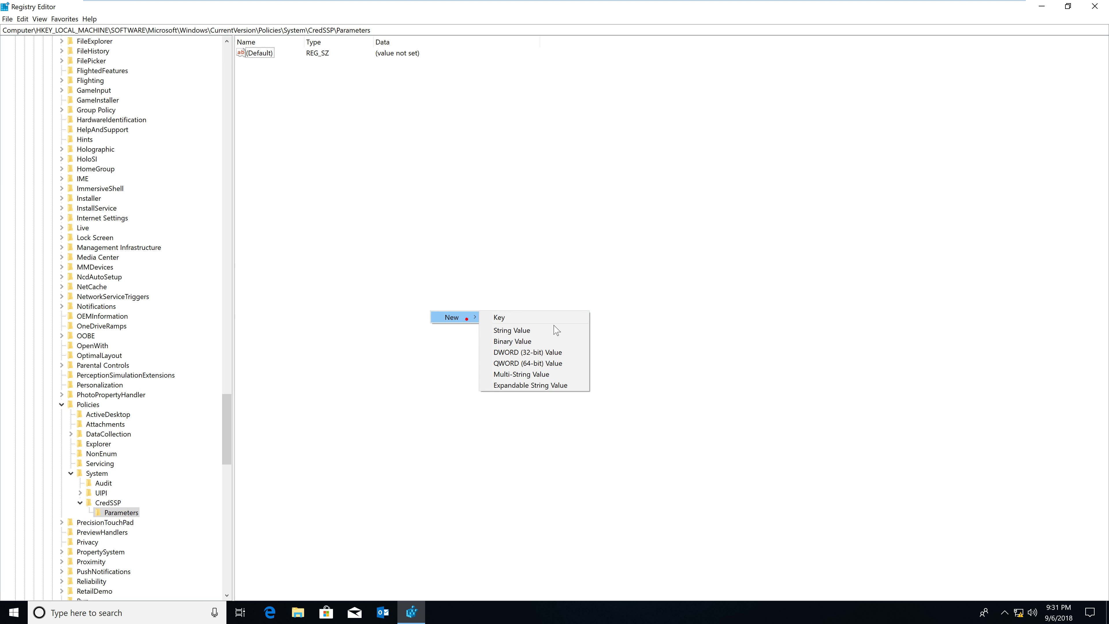
left_click(546, 352)
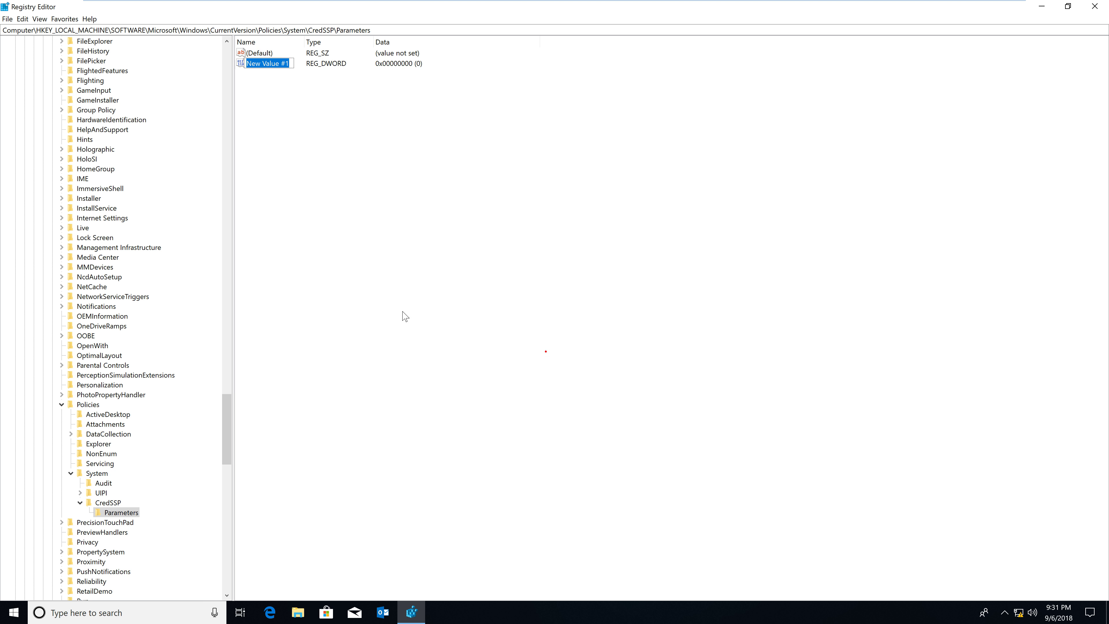
type("Allow")
type("EncryptionOra")
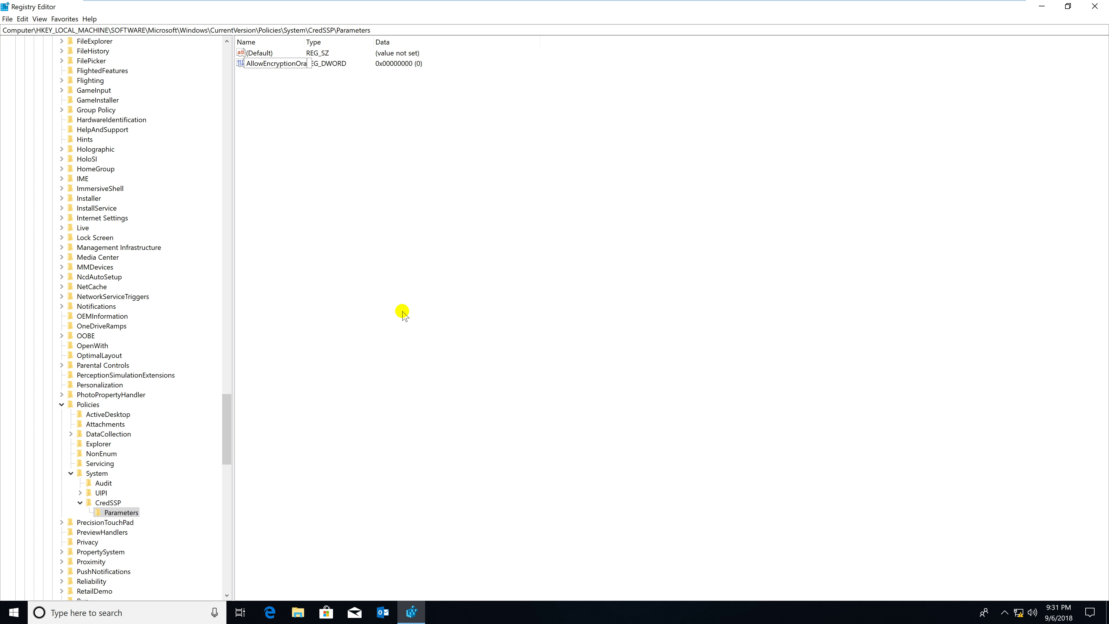
type("cle")
key("Return")
Set the value data of AllowEncryptionOracle to 2 in hexadecimal
key("Return")
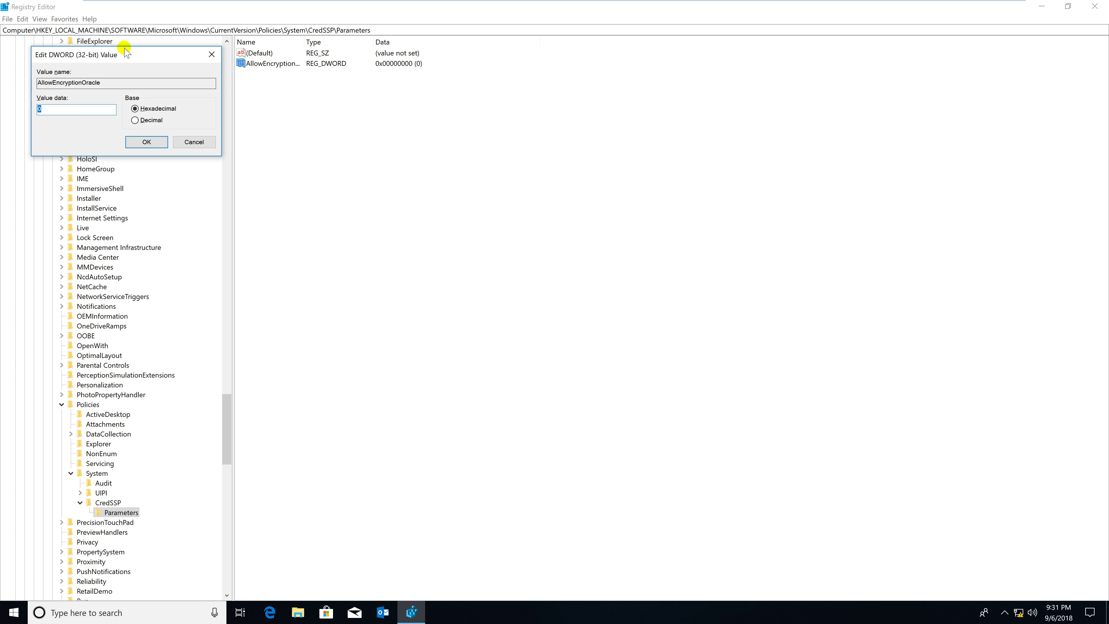
left_click_drag(125, 55, 509, 177)
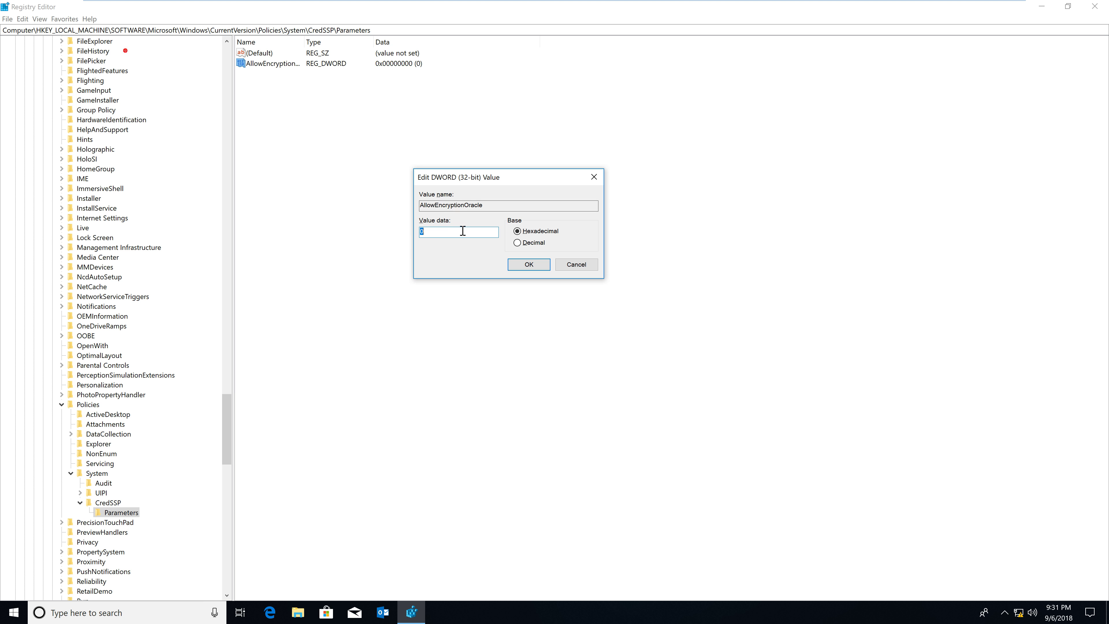
type("2")
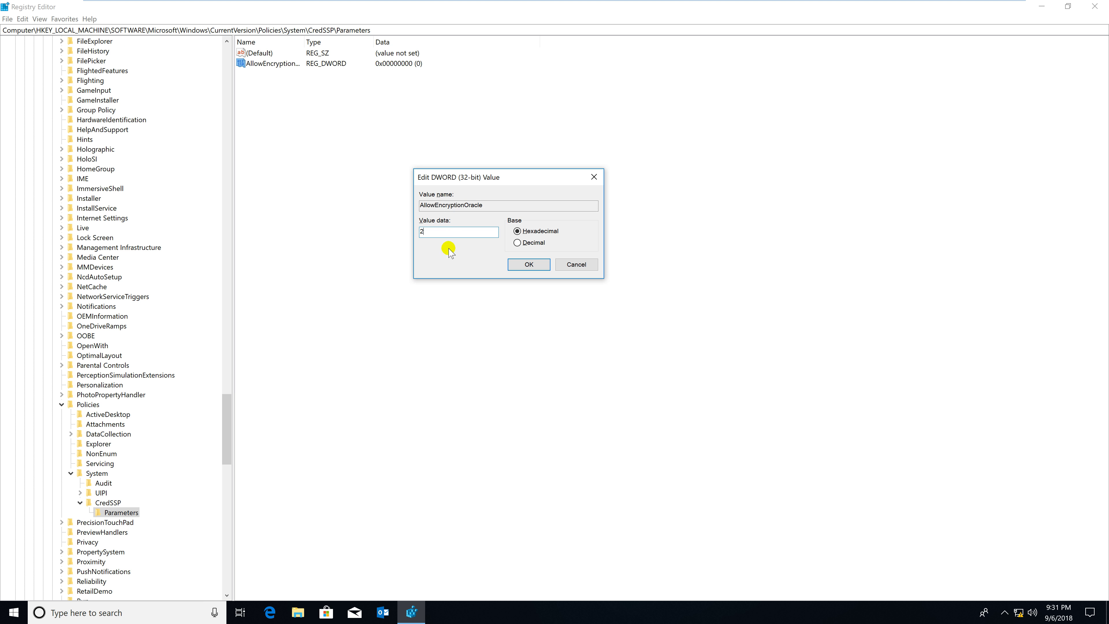
left_click(530, 264)
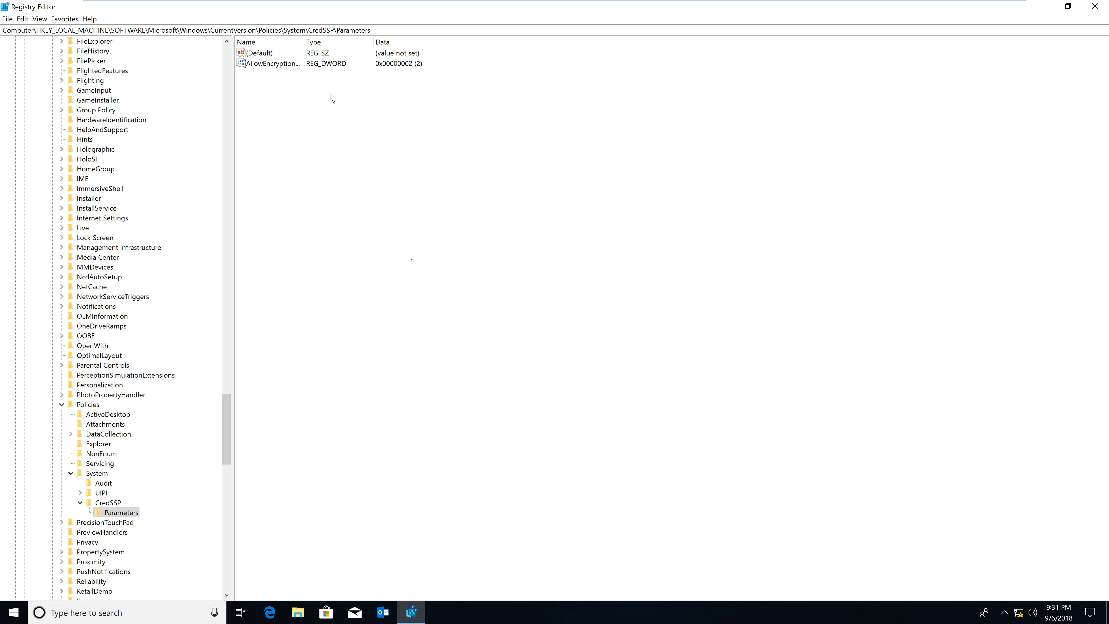
Review the System, CredSSP and Parameters keys and widen the Name column to fit the full AllowEncryptionOracle name
left_click(286, 66)
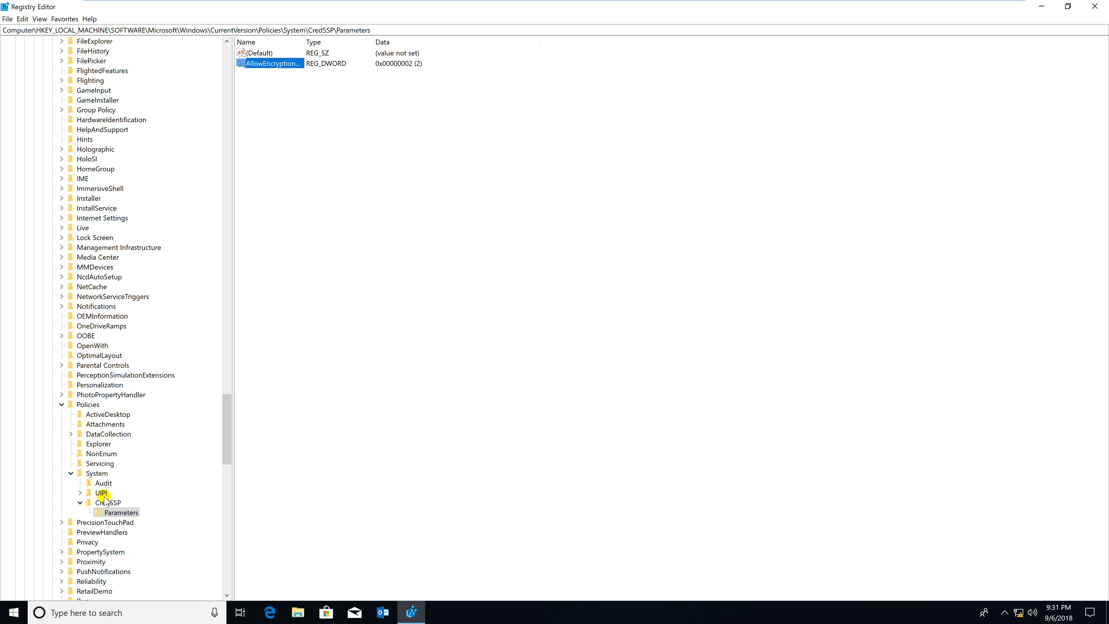
left_click(97, 473)
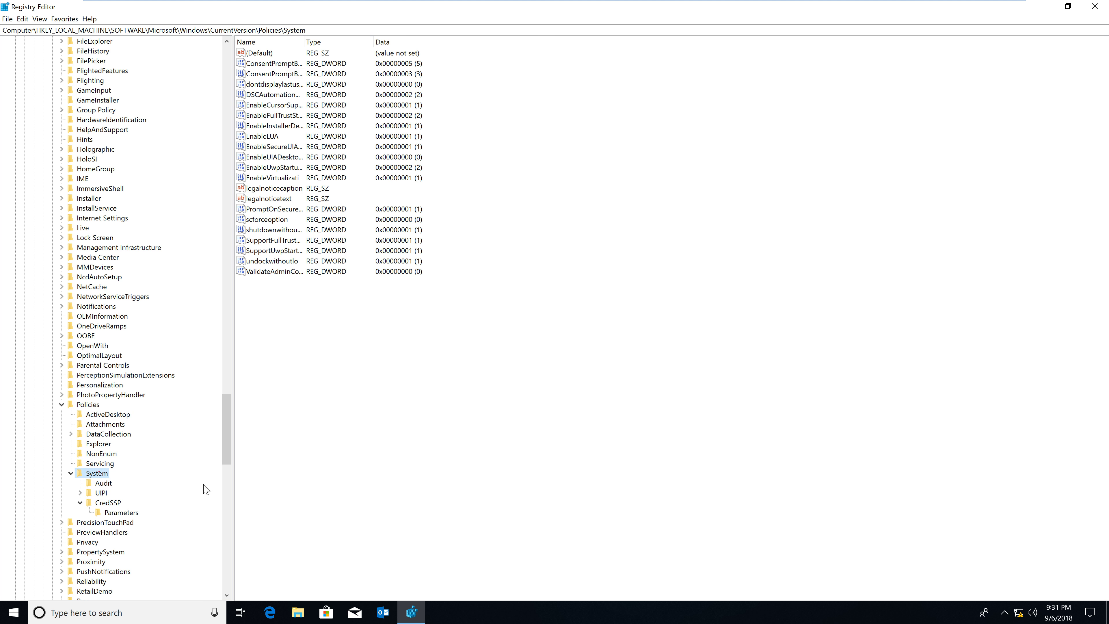
left_click(116, 503)
left_click(122, 514)
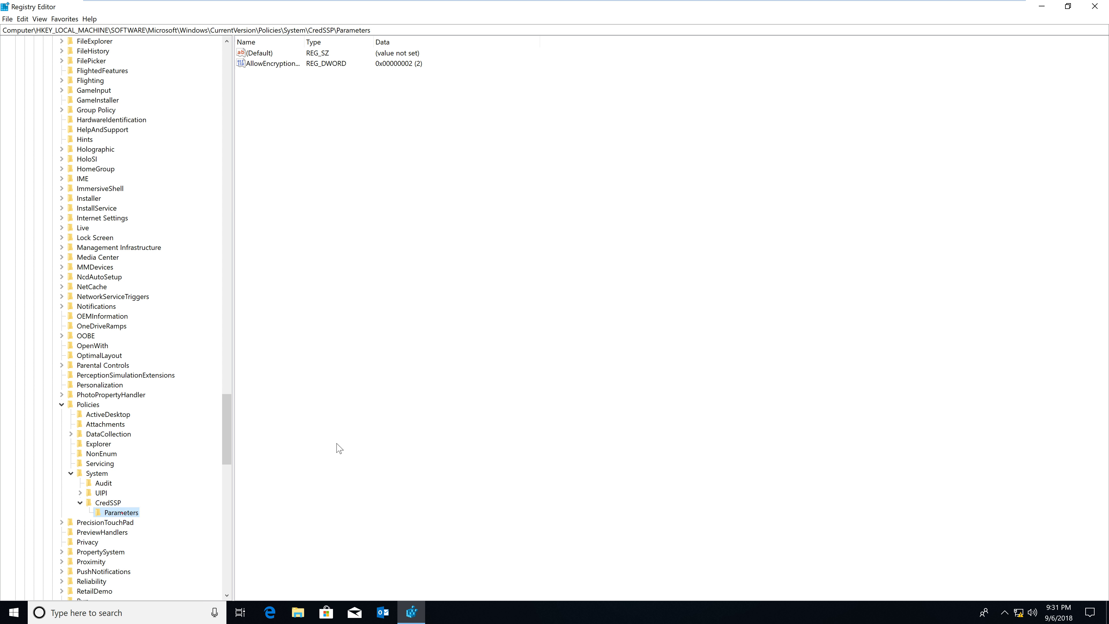
double_click(307, 42)
left_click(301, 65)
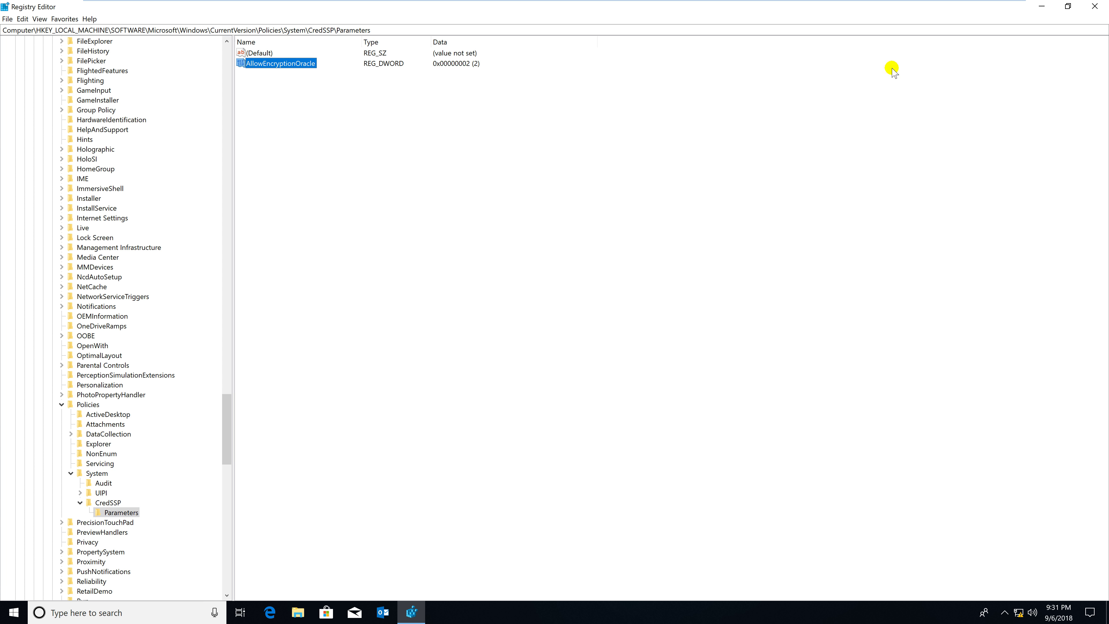
Close the Registry Editor and launch Remote Desktop Connection by searching for mstsc
left_click(1094, 6)
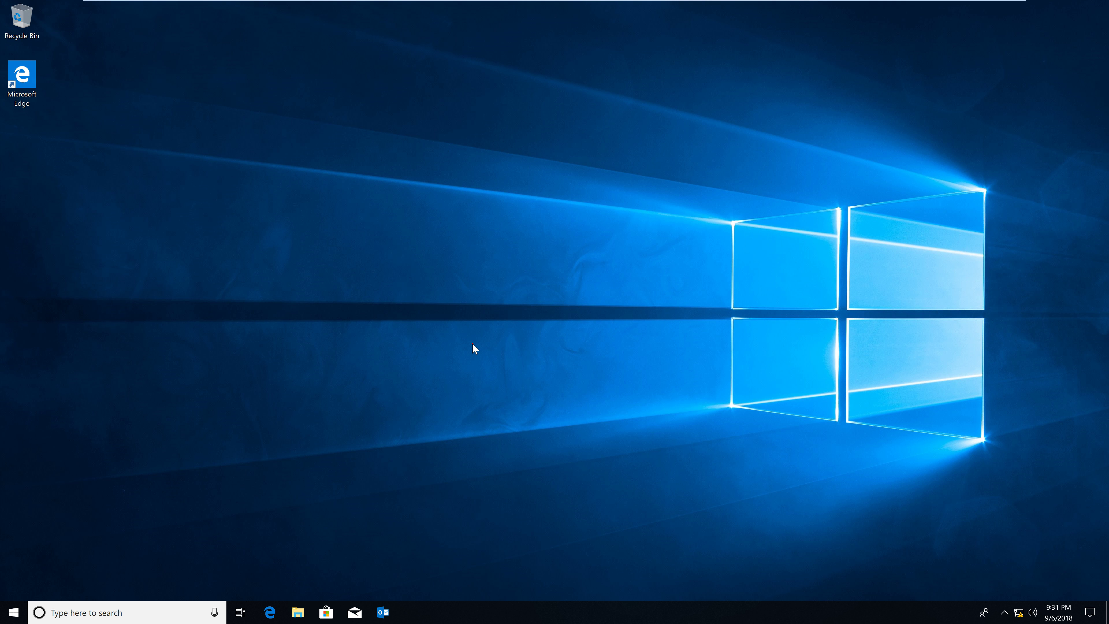
key("super")
type("m")
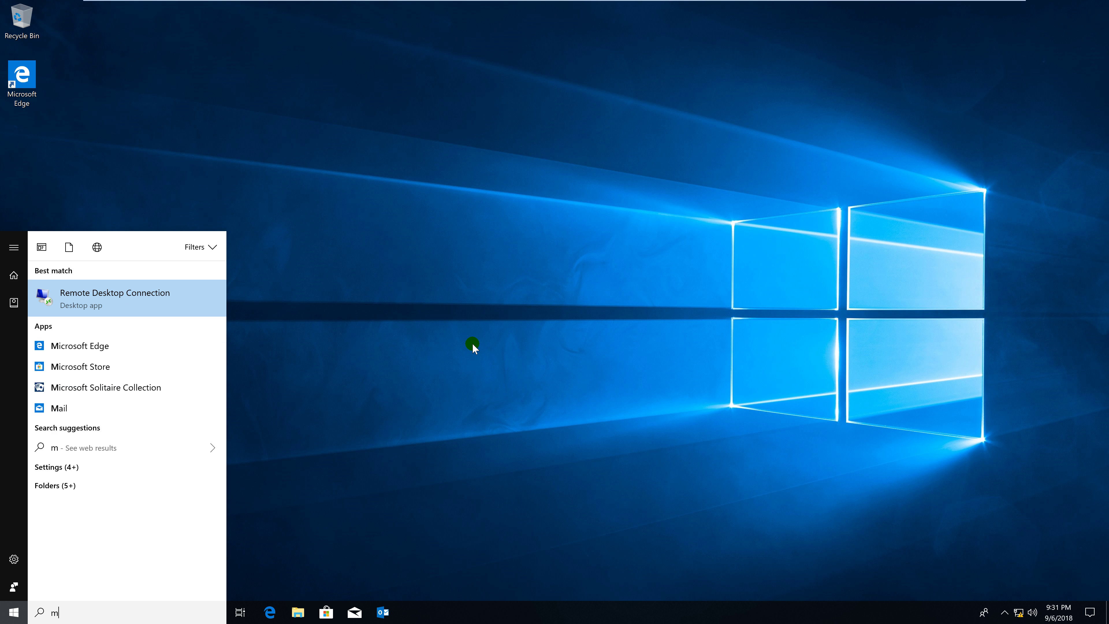
type("stsc")
key("Return")
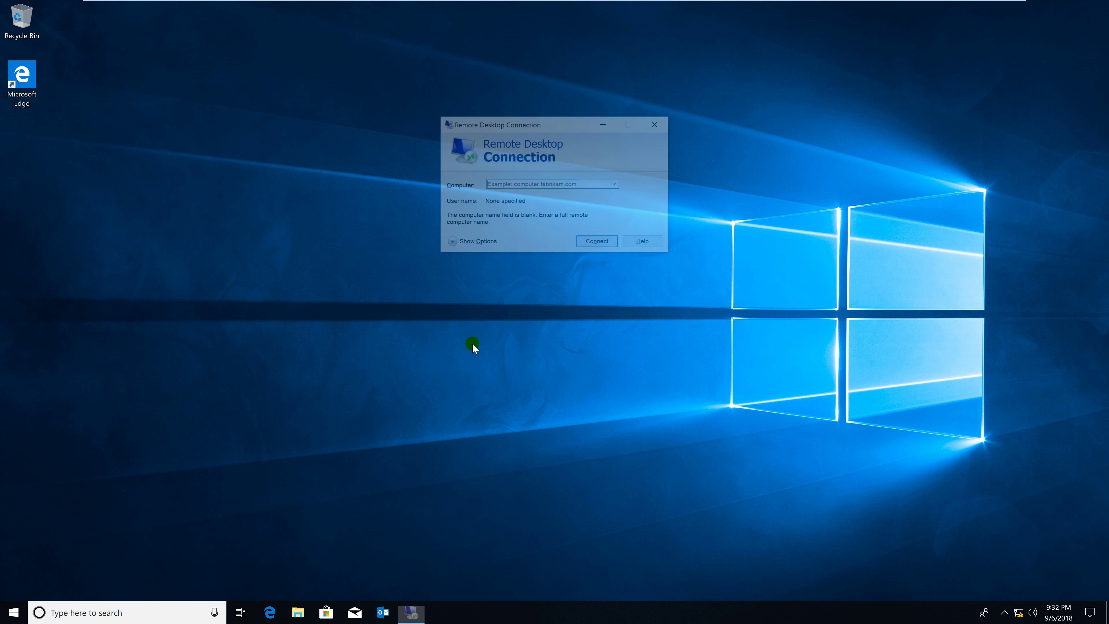
Enter 10.0.0.1 as the remote computer and start the connection
type("10.1")
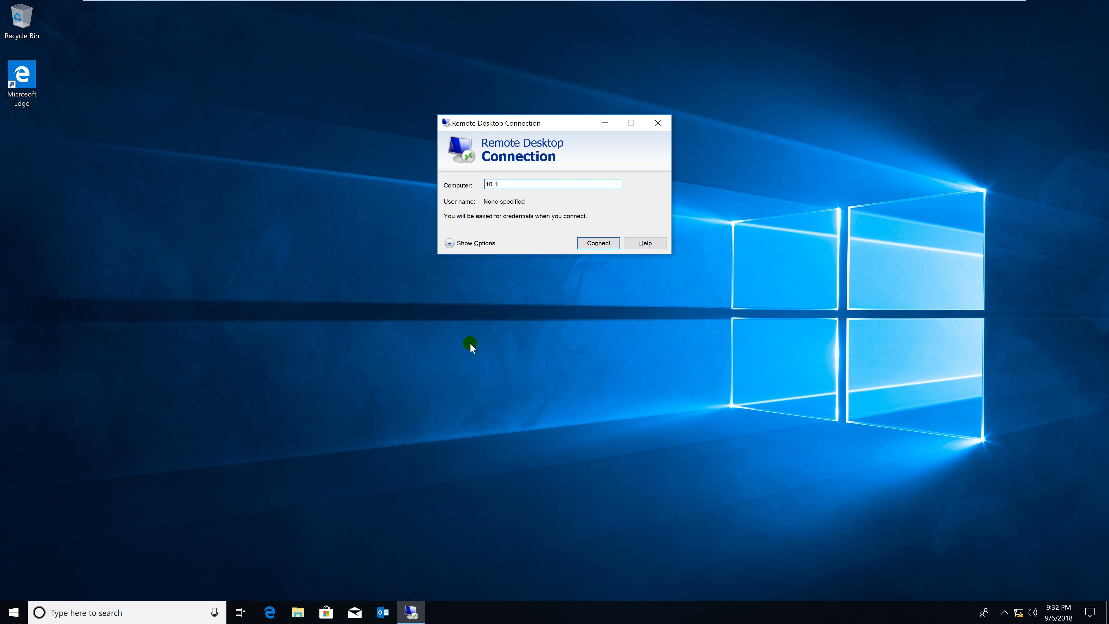
key("BackSpace")
key("BackSpace")
type("0.0.1")
key("Return")
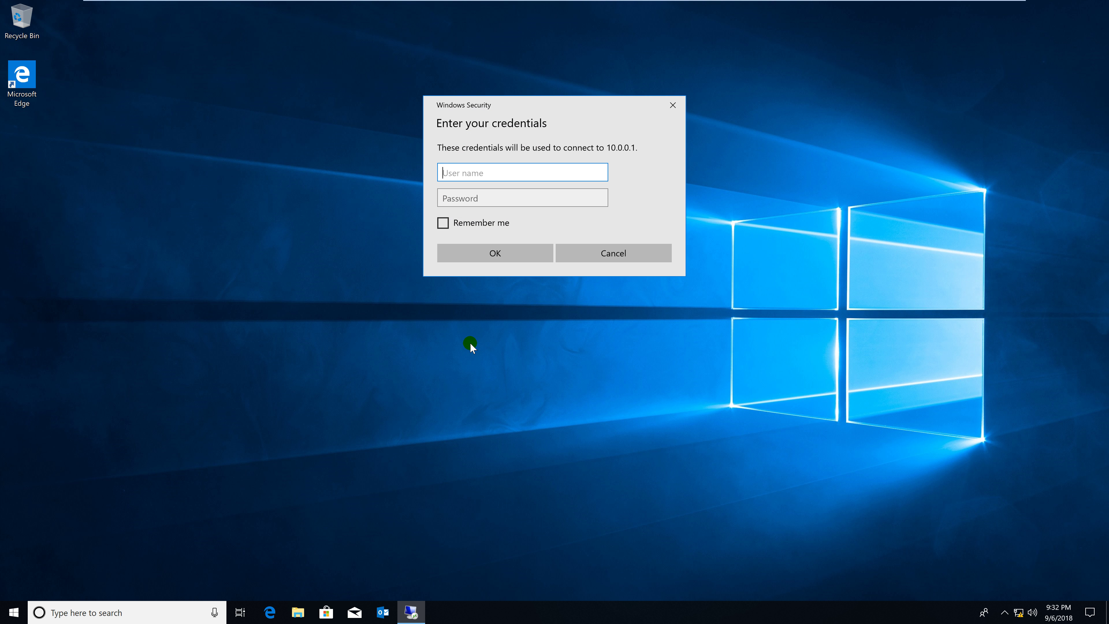
Sign in to the remote computer as .\administrator with the account password
type(".\\administrator")
key("Tab")
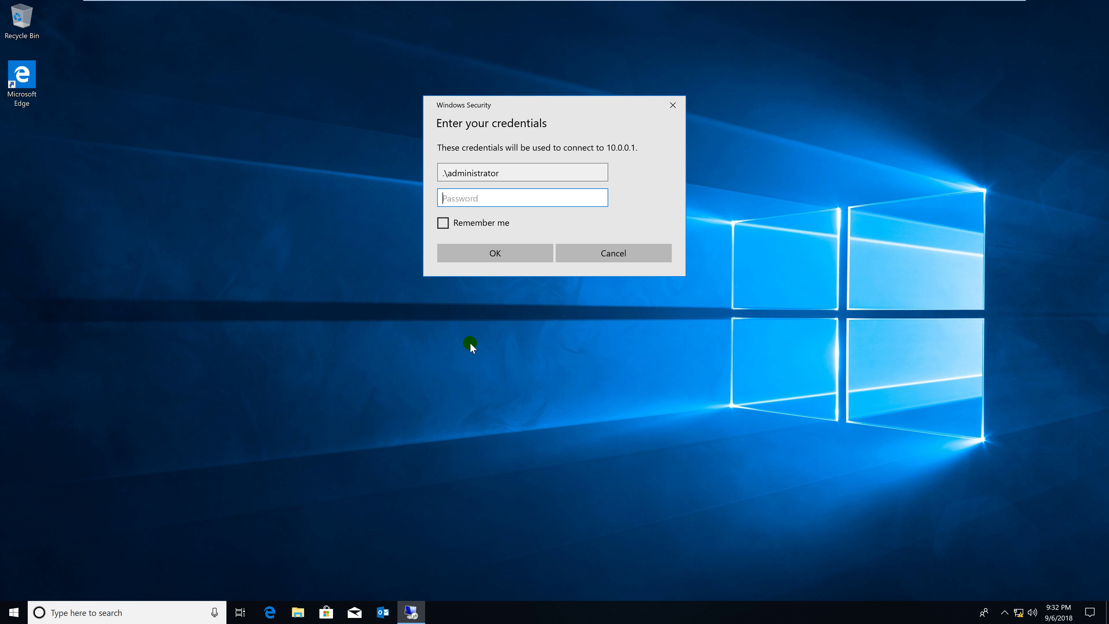
type("********")
key("Return")
key("Return")
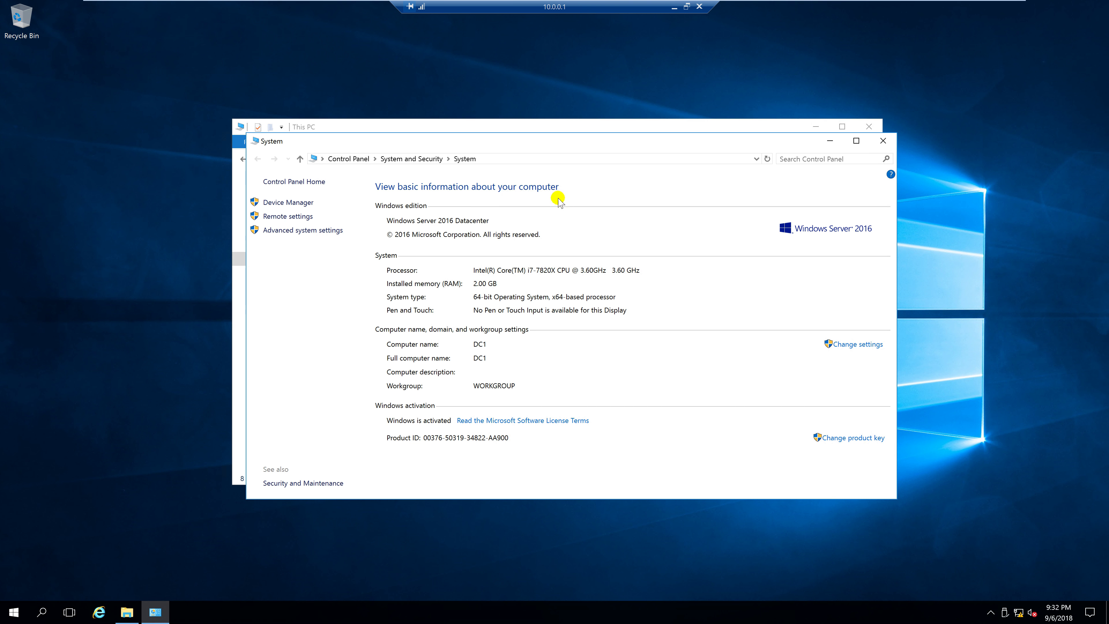
Switch the 10.0.0.1 remote session from full screen to a window, move it toward the desktop's centre and enlarge it
left_click(686, 6)
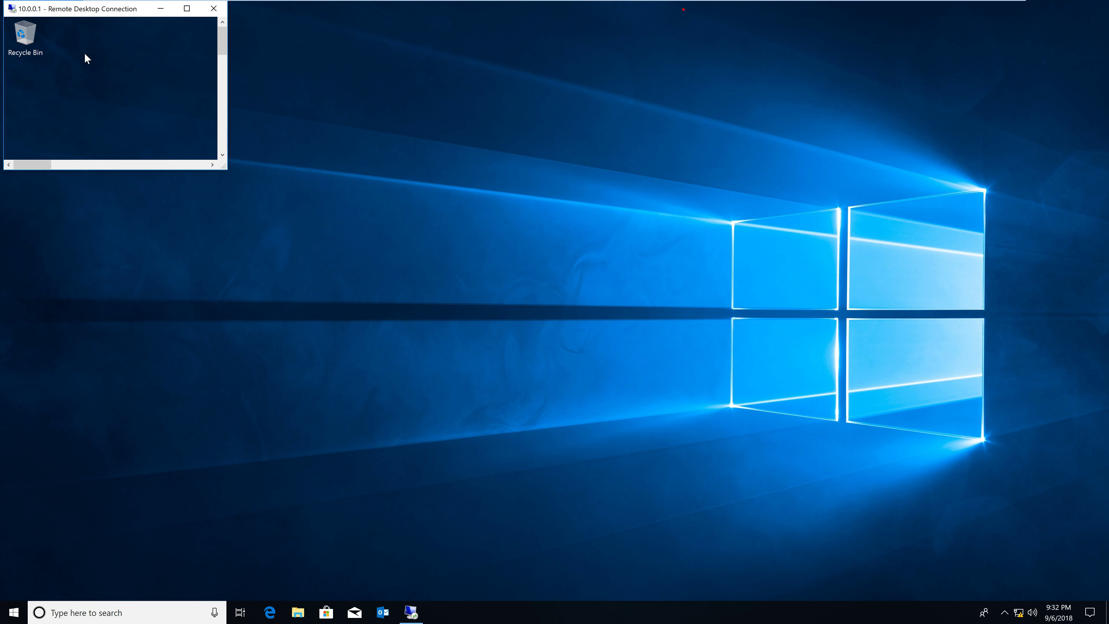
left_click_drag(90, 4, 435, 204)
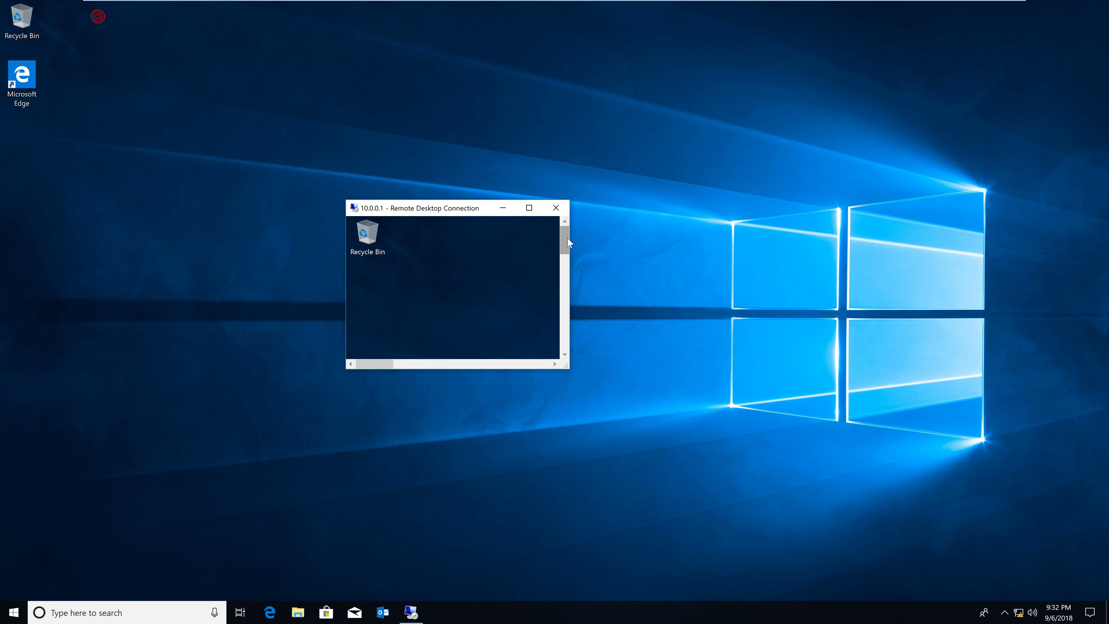
left_click_drag(568, 238, 864, 240)
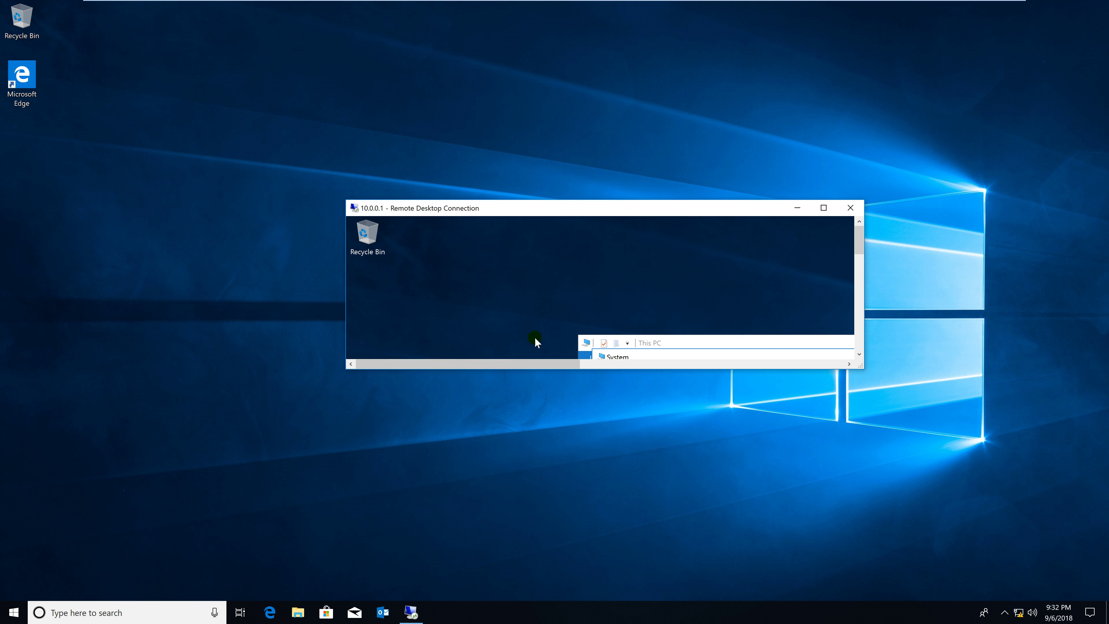
left_click_drag(519, 368, 631, 547)
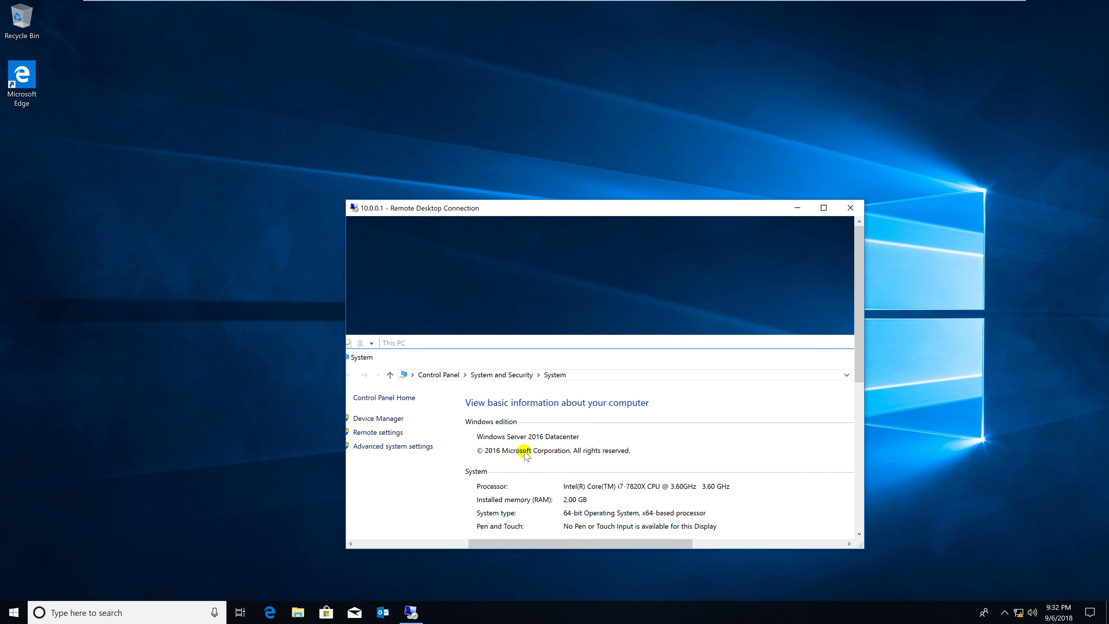